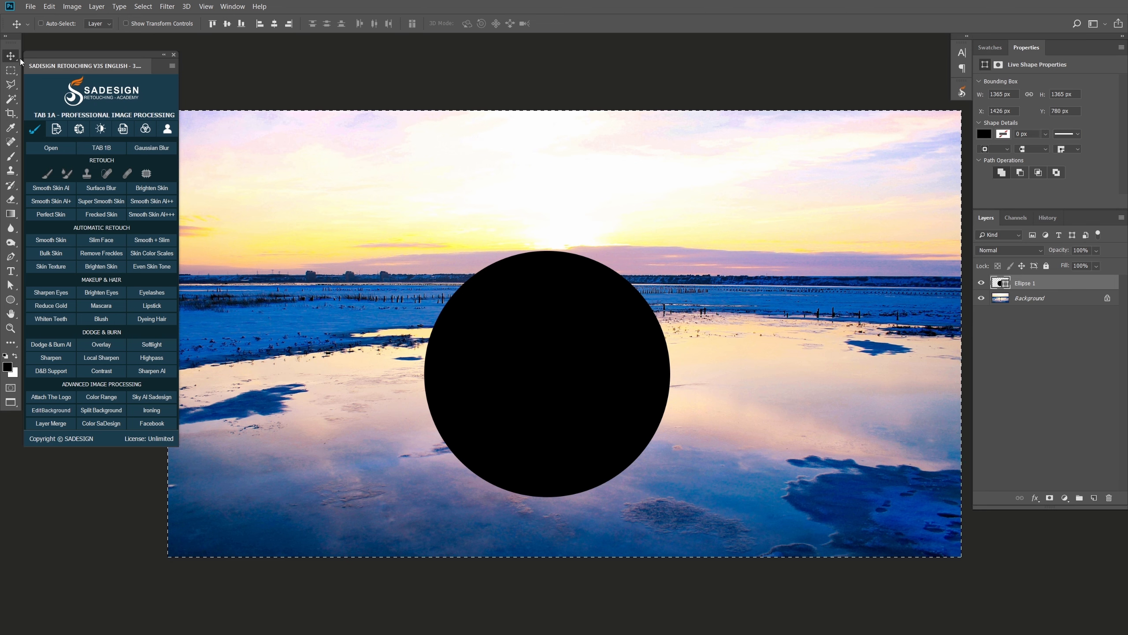
# Centre the black circle vertically and horizontally on the canvas and remove the selection.
pyautogui.click(224, 25)
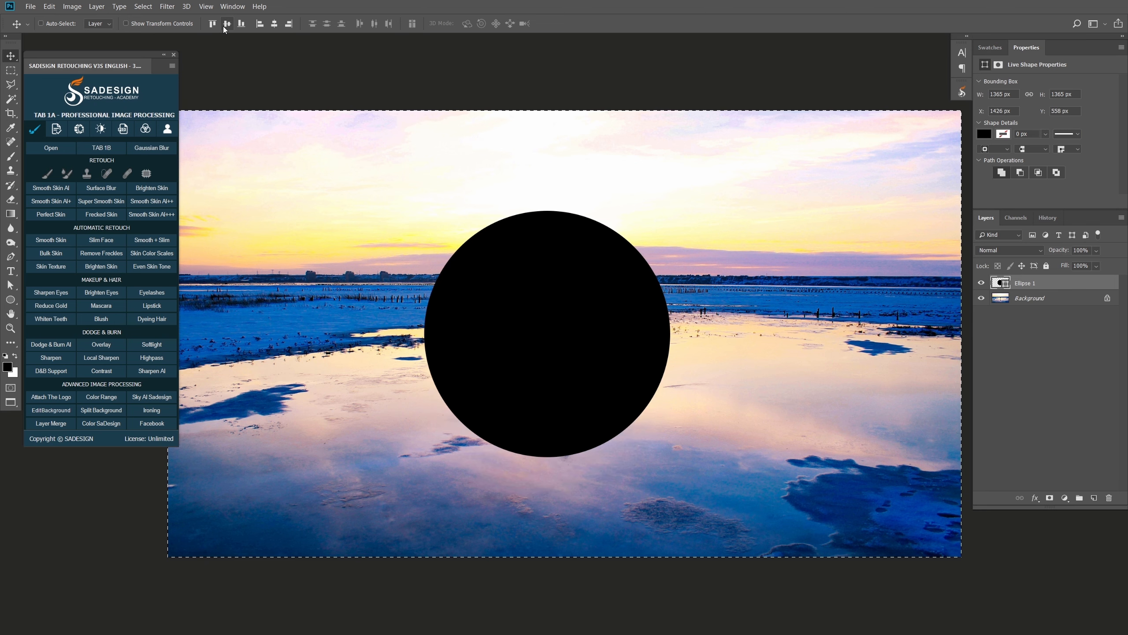
pyautogui.click(275, 25)
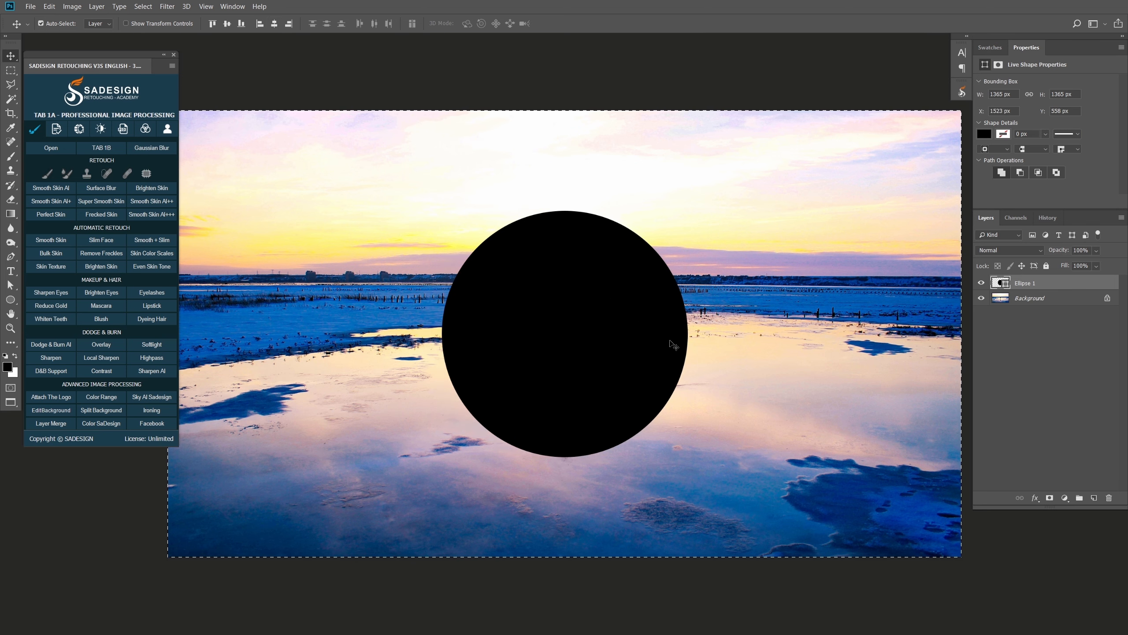
pyautogui.hotkey('ctrl', 'd')
# Duplicate the Background layer and place the copy above the Ellipse 1 layer.
pyautogui.click(1045, 299)
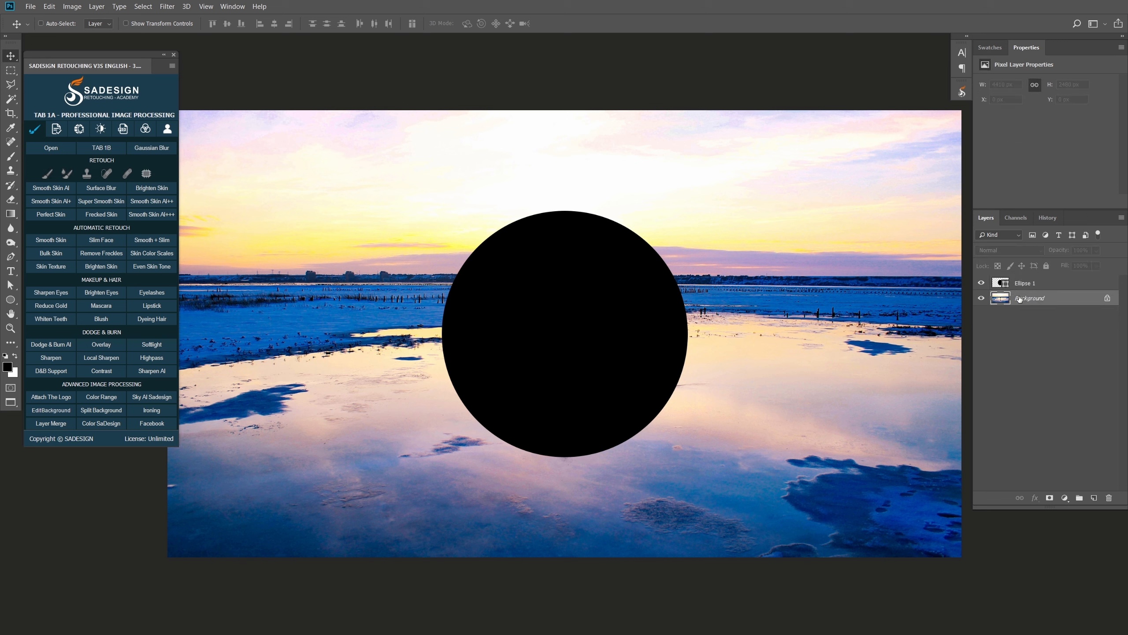
pyautogui.hotkey('ctrl', 'j')
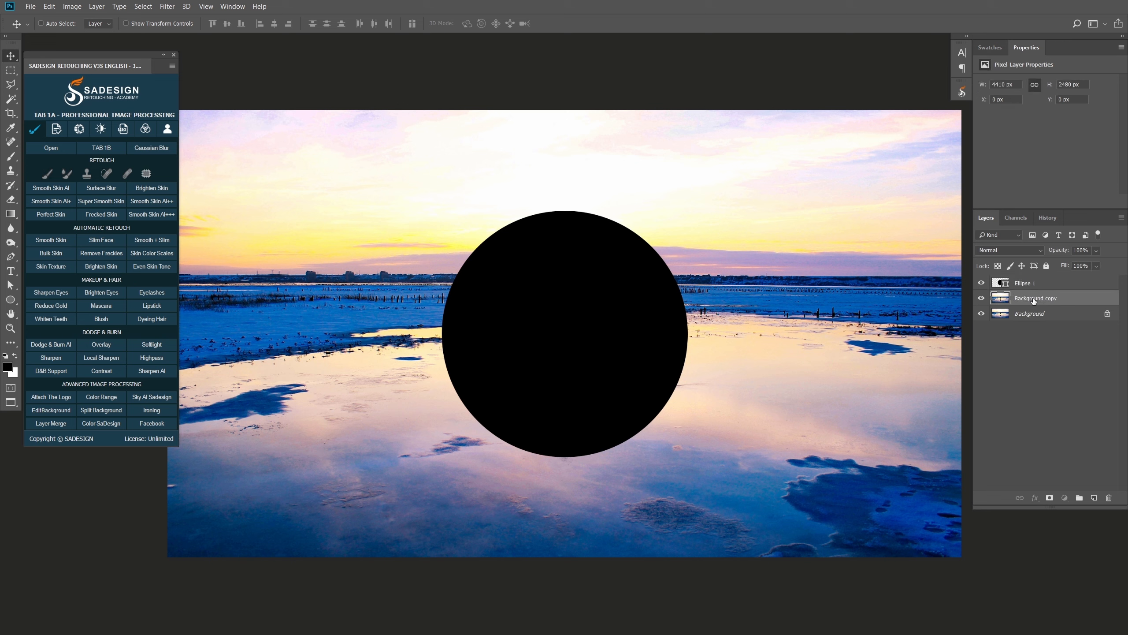
pyautogui.moveTo(1034, 303); pyautogui.dragTo(1030, 279)
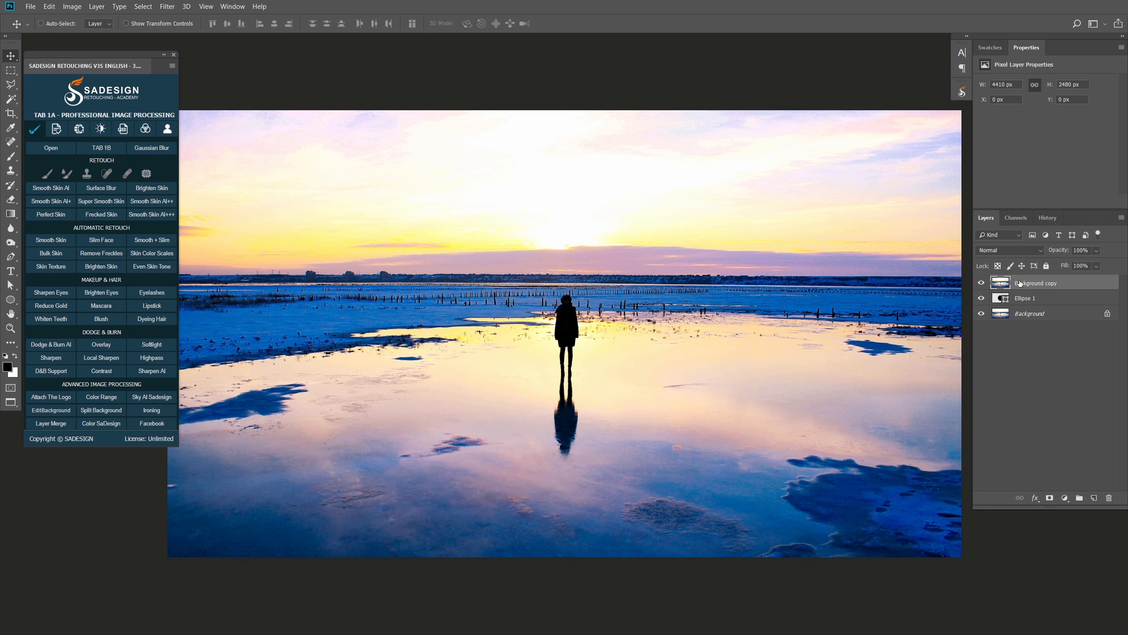
# Apply the Spherize distortion to the Background copy with an amount of 100% in Normal mode.
pyautogui.click(167, 6)
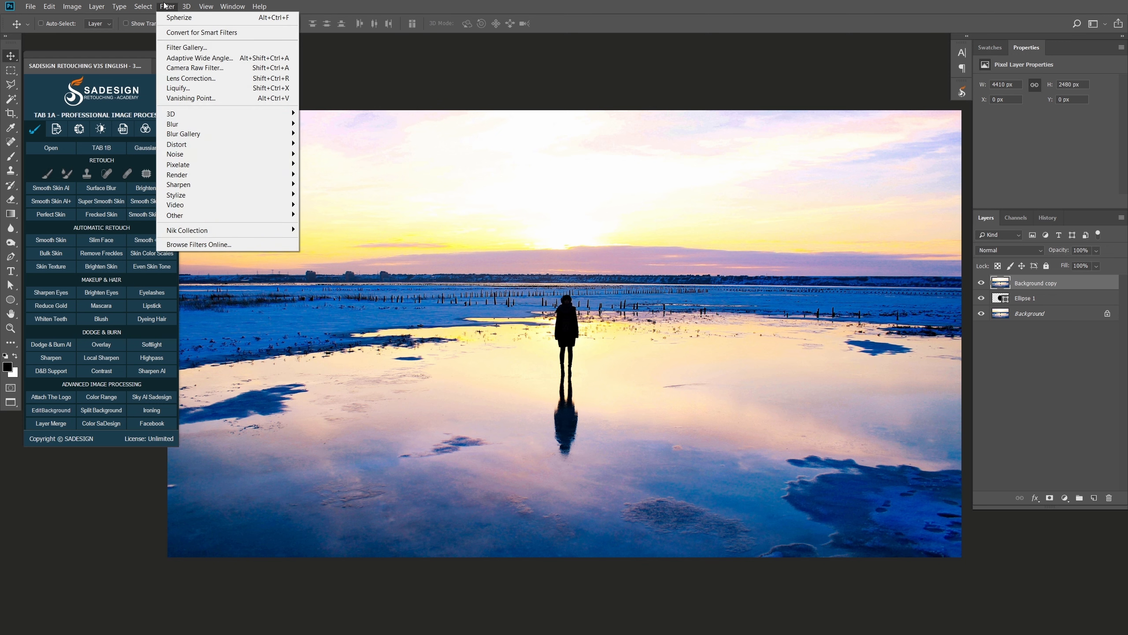
pyautogui.moveTo(271, 143)
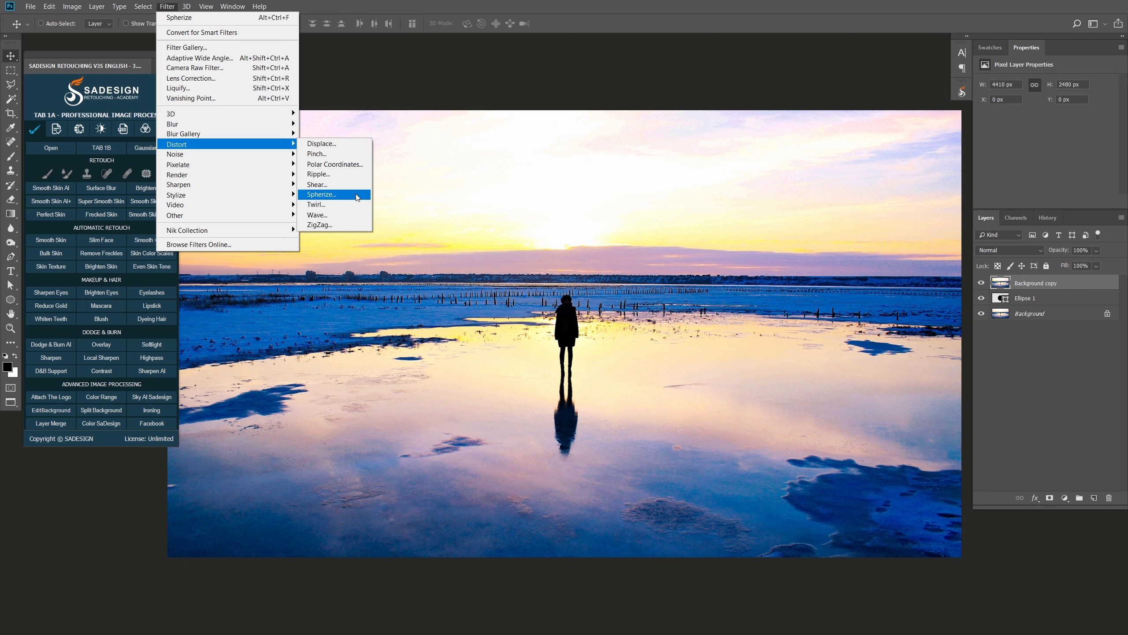
pyautogui.click(321, 194)
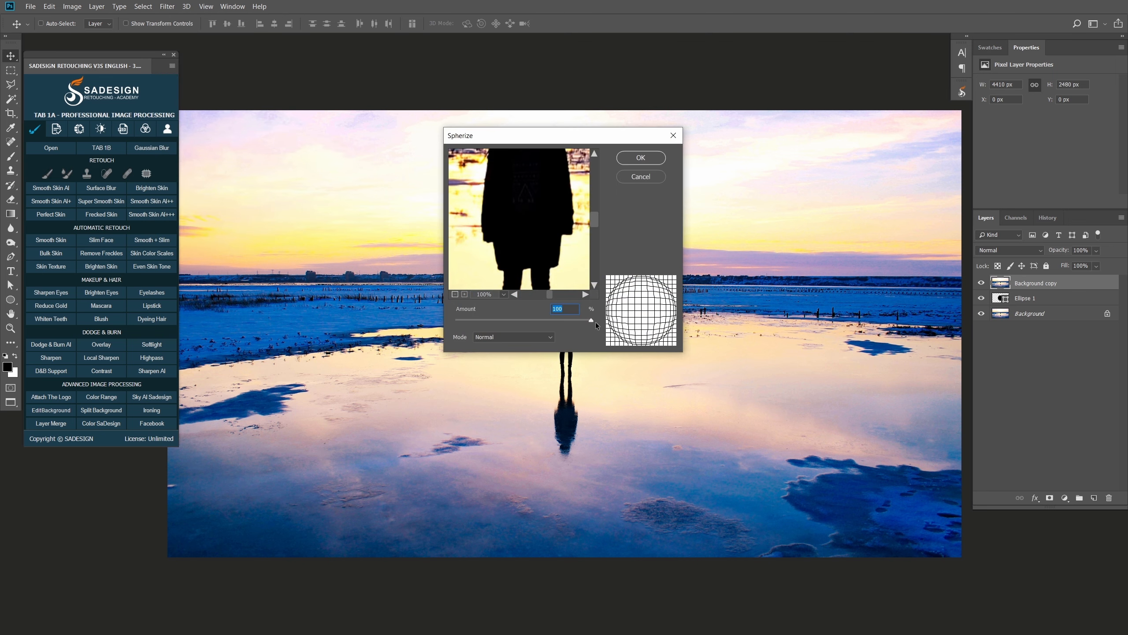
pyautogui.click(521, 338)
pyautogui.click(505, 348)
pyautogui.click(650, 158)
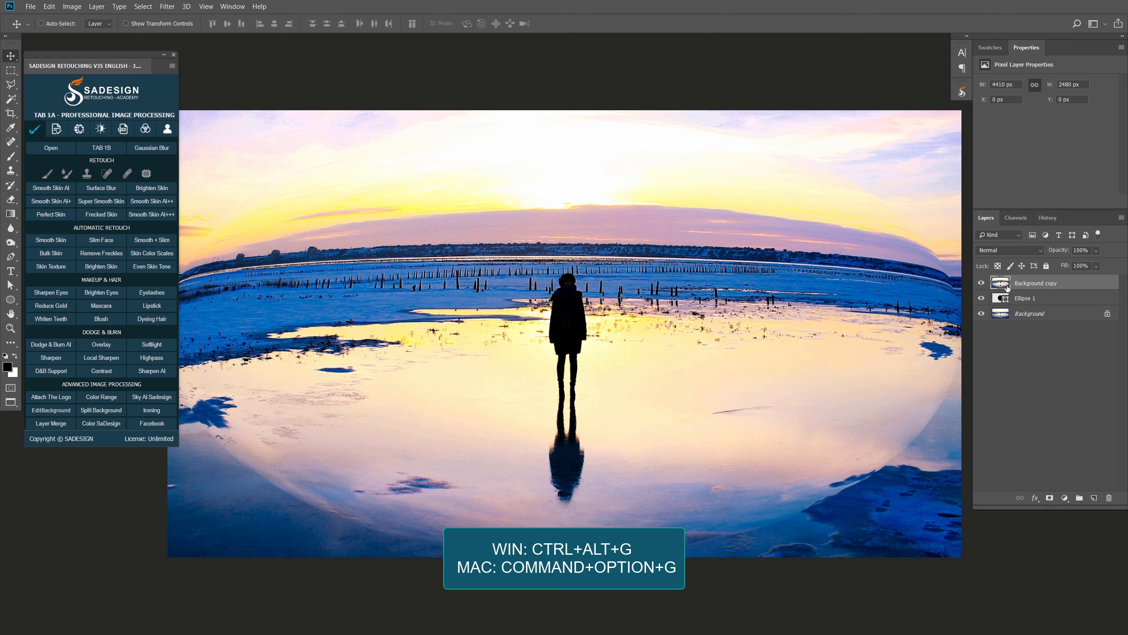
# Clip the Background copy to the circle and scale it to about 1366 × 1384 px so it fits the circle.
pyautogui.press('ctrl')
pyautogui.hotkey('ctrl', 'alt', 'g')
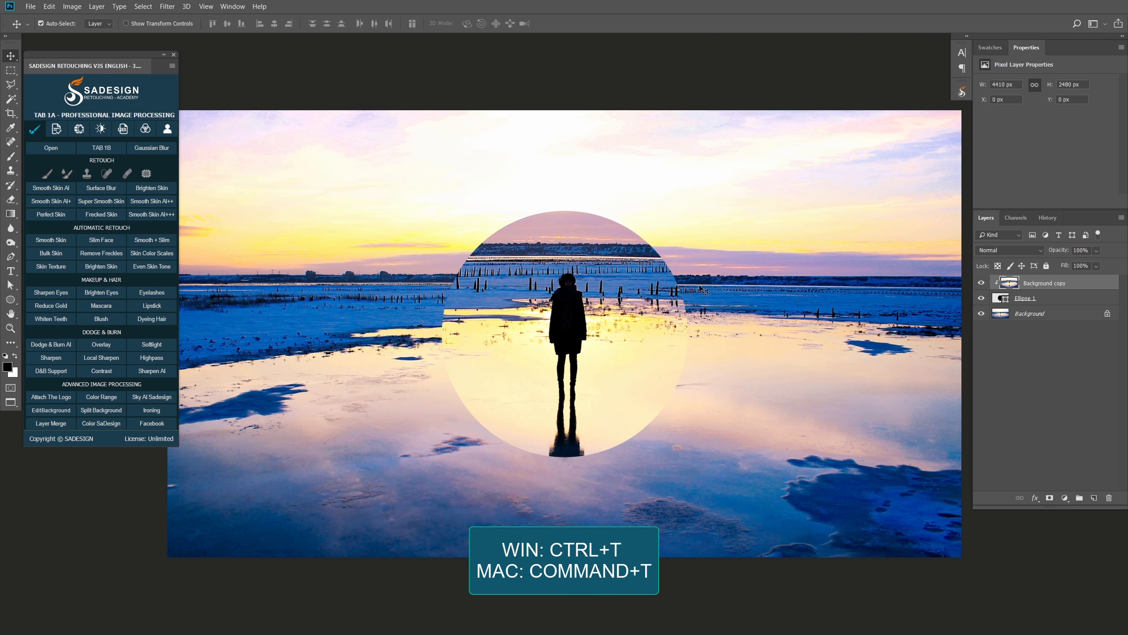
pyautogui.hotkey('ctrl', 't')
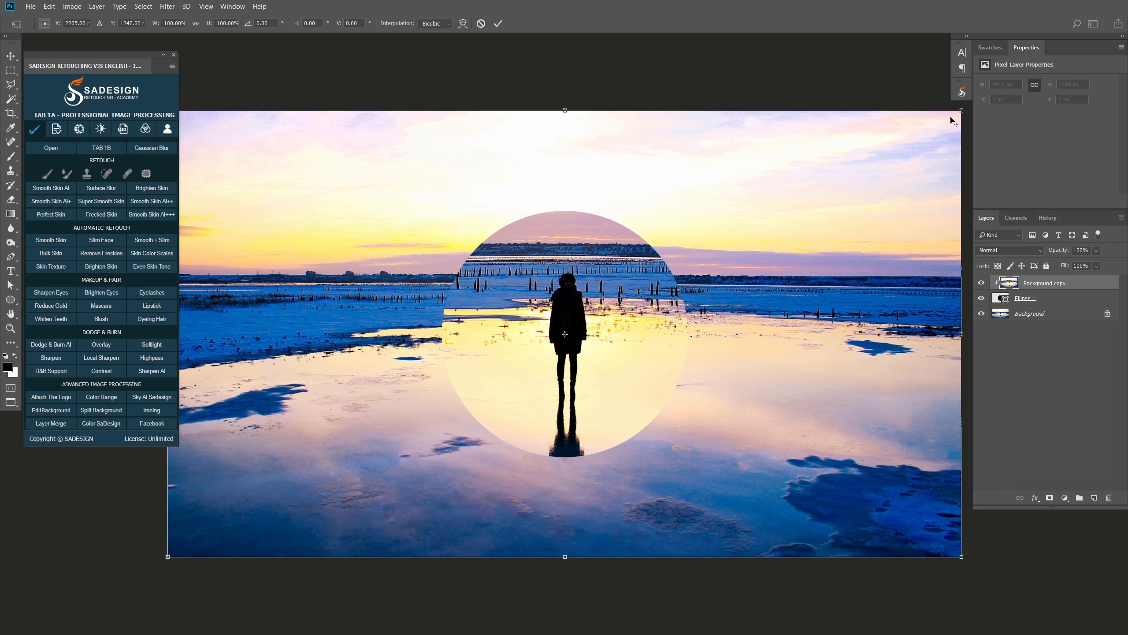
pyautogui.moveTo(959, 113); pyautogui.dragTo(793, 230)
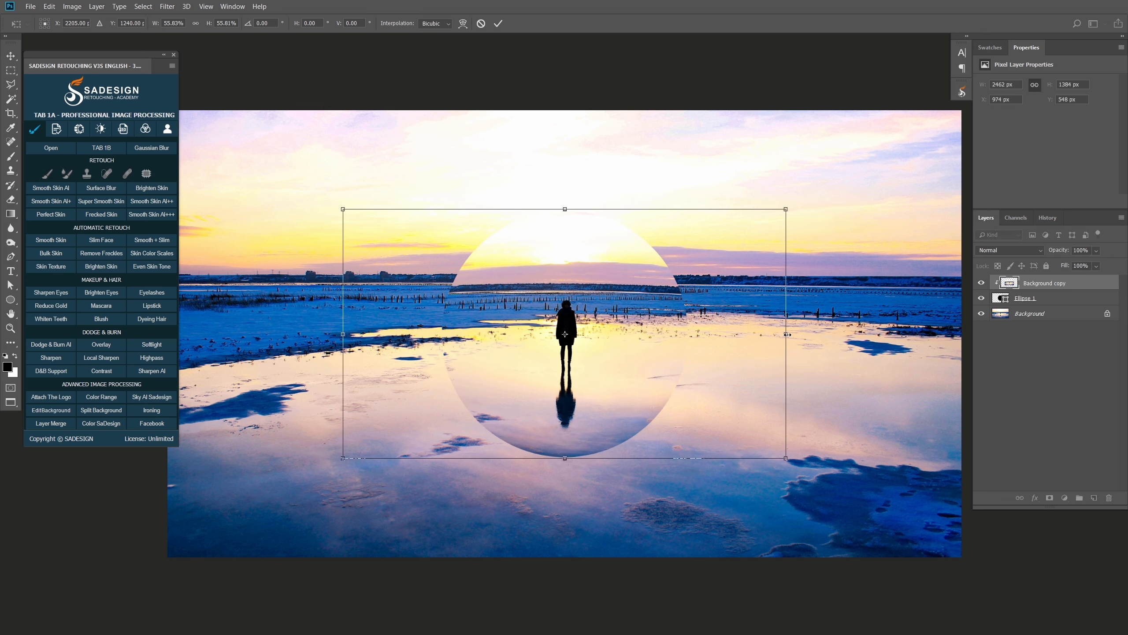
pyautogui.moveTo(786, 334); pyautogui.dragTo(692, 339)
pyautogui.press('Return')
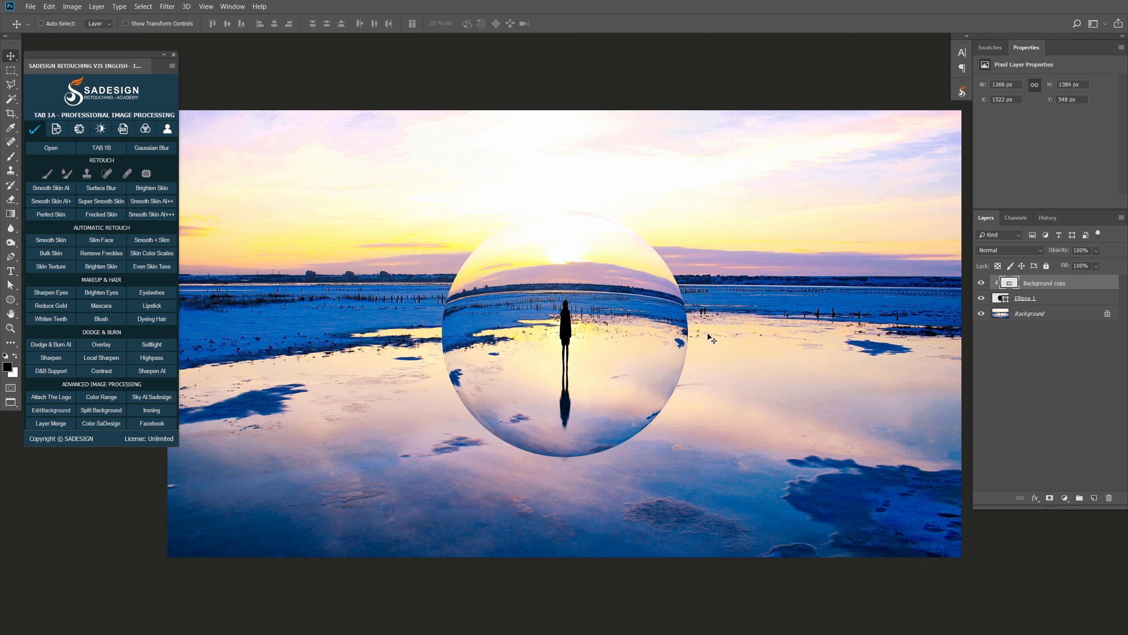
# Add an Inner Shadow to Ellipse 1 with Linear Dodge (Add), 60% opacity, 60° angle, 40 px distance and 200 px size.
pyautogui.click(1036, 299)
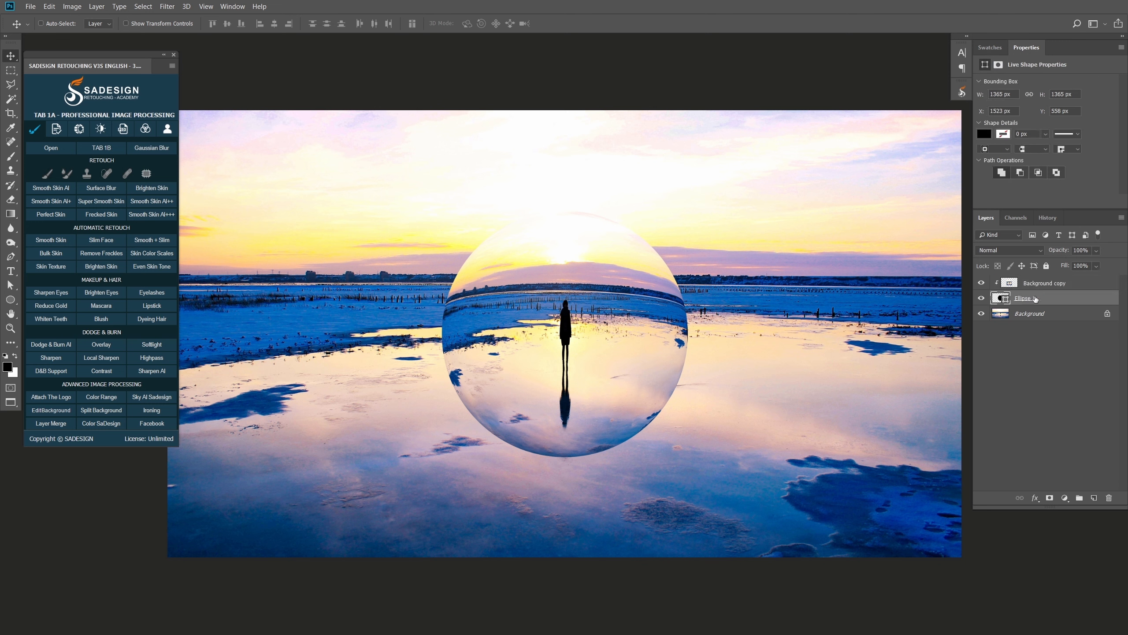
pyautogui.click(1036, 498)
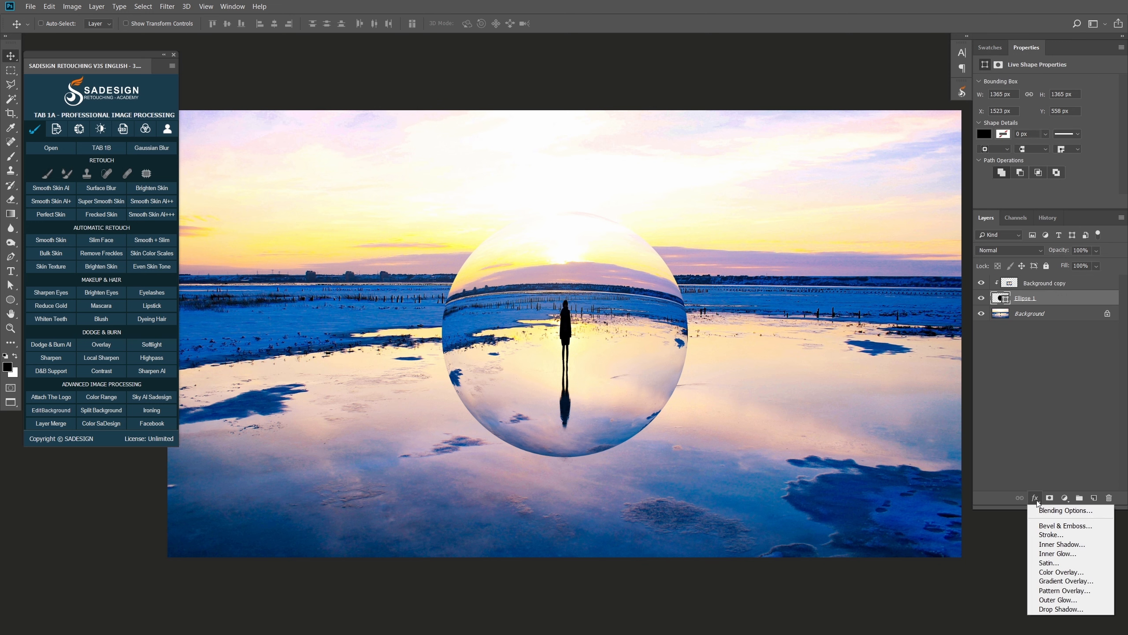
pyautogui.click(1097, 511)
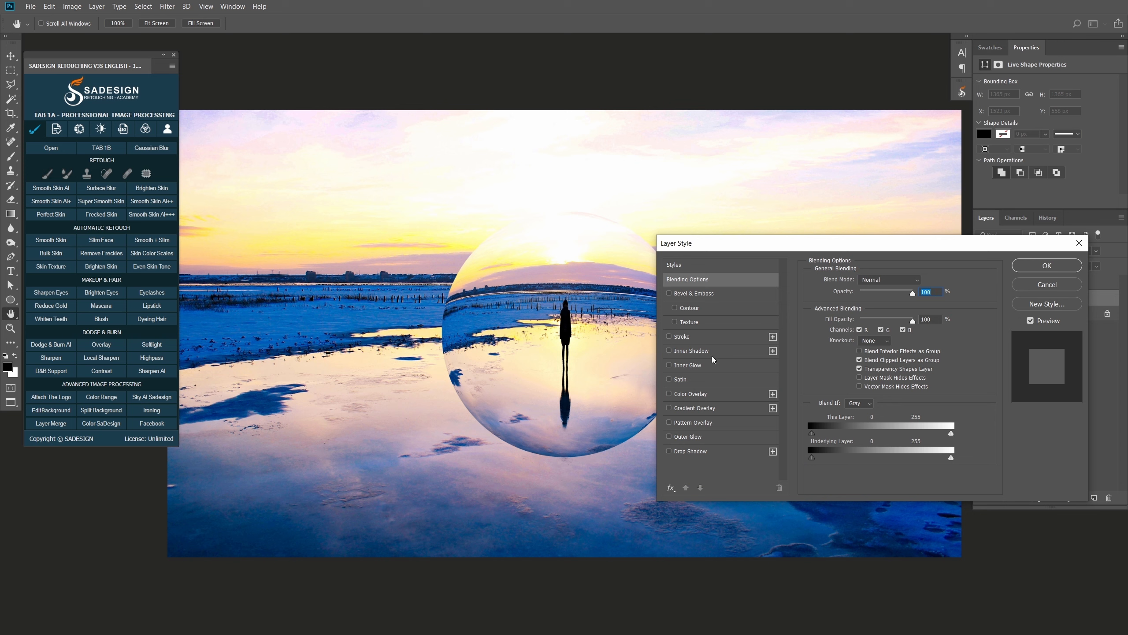
pyautogui.click(701, 351)
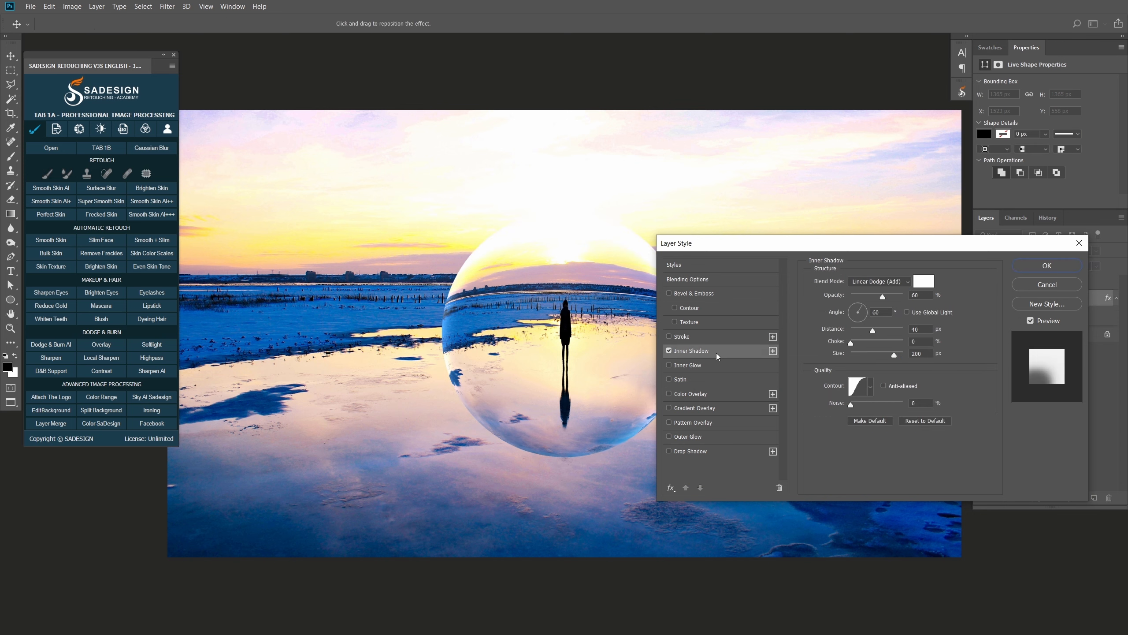
pyautogui.click(884, 282)
pyautogui.click(891, 390)
pyautogui.moveTo(851, 406); pyautogui.dragTo(815, 404)
# Add a linear Gradient Overlay to Ellipse 1 with Linear Burn blending, 60% opacity and 90% scale.
pyautogui.click(701, 409)
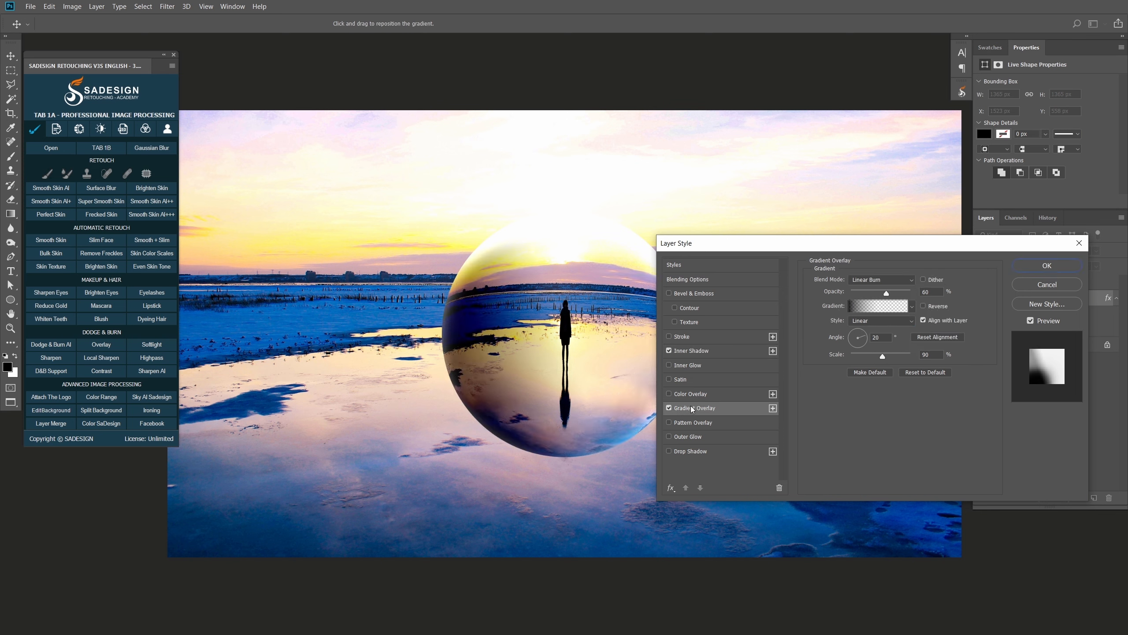
pyautogui.click(871, 279)
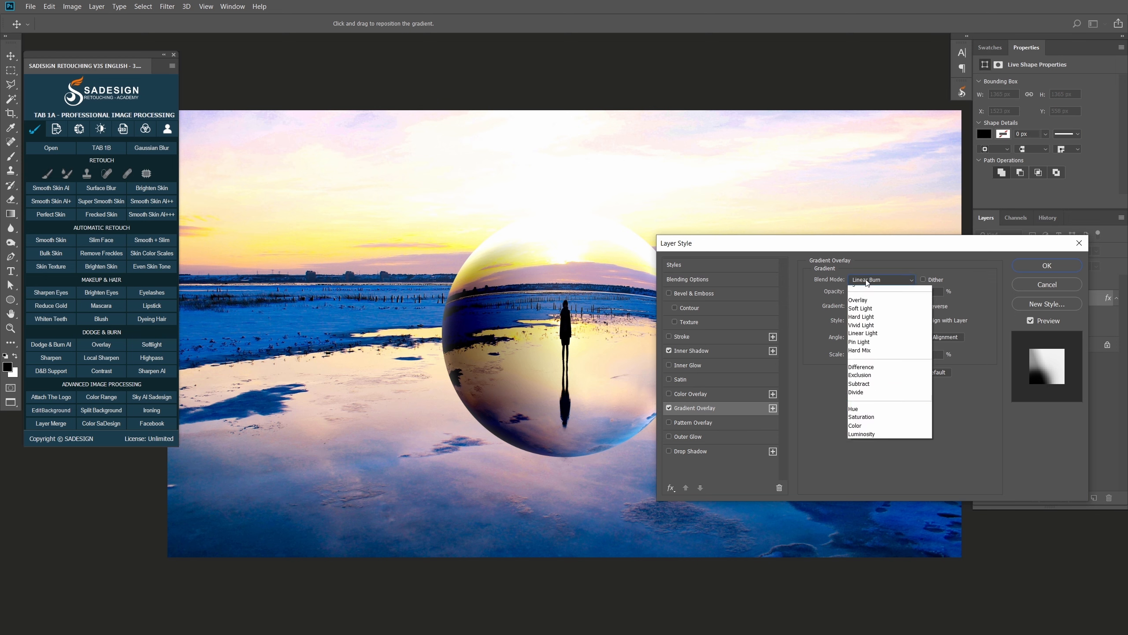
pyautogui.click(877, 340)
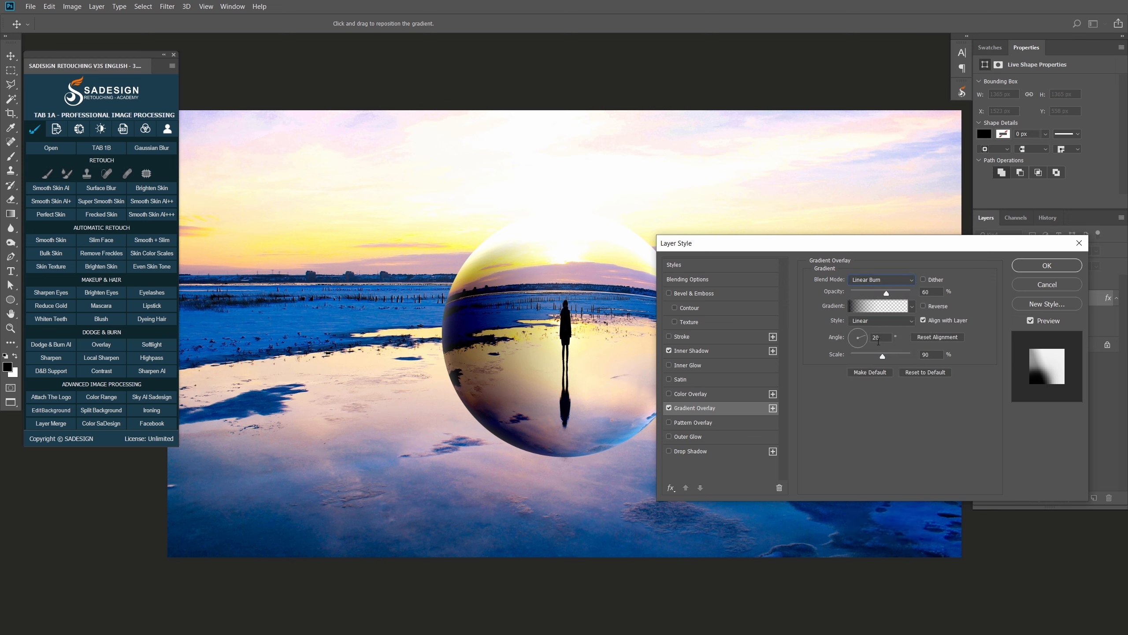
# Use the Foreground to Transparent gradient with its transparent stop at 50%, and set the overlay angle to 30°.
pyautogui.click(862, 307)
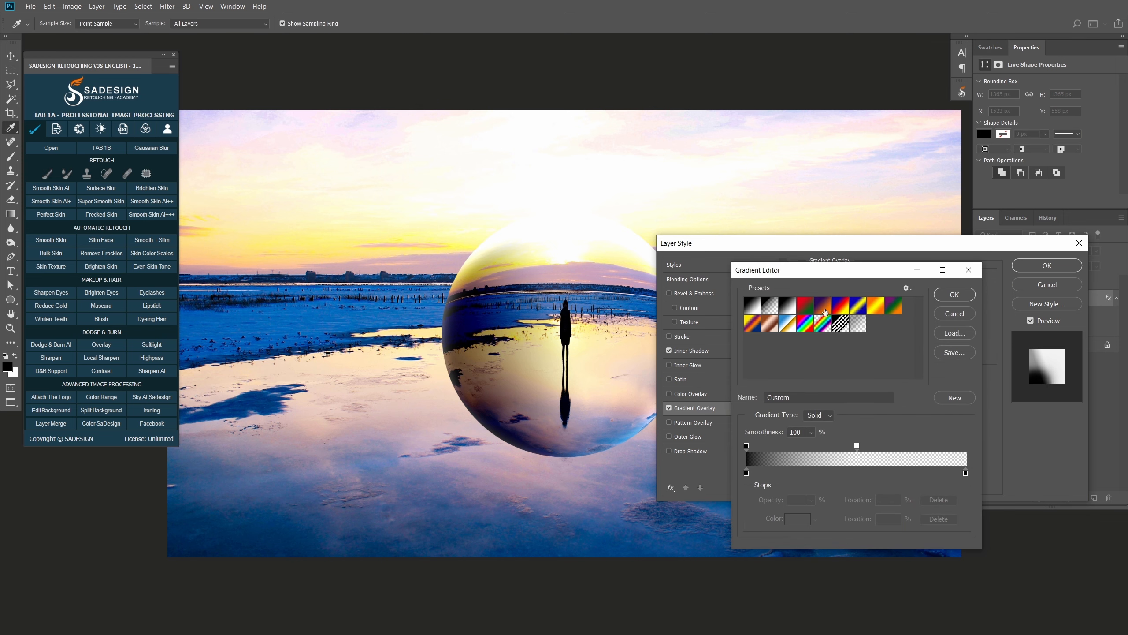
pyautogui.click(772, 310)
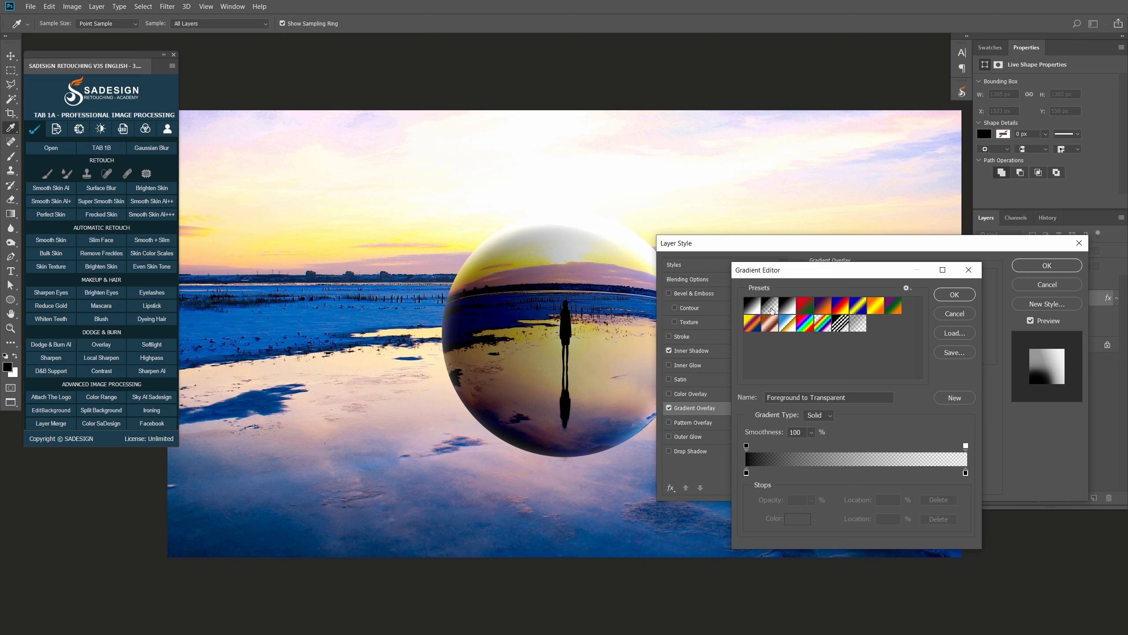
pyautogui.moveTo(965, 445); pyautogui.dragTo(857, 449)
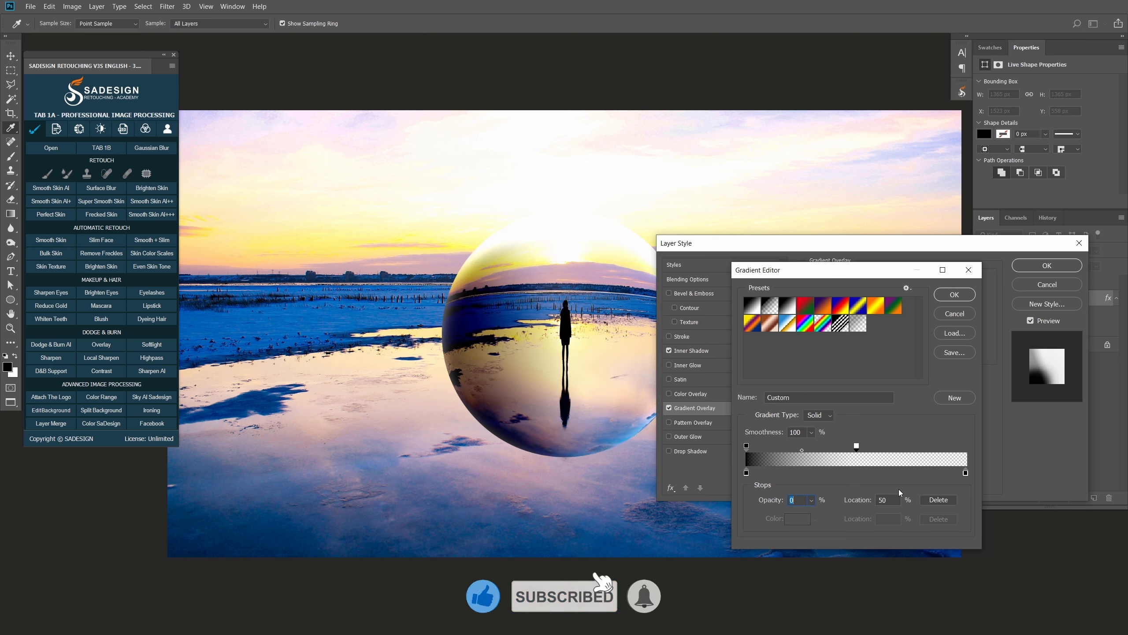
pyautogui.click(893, 499)
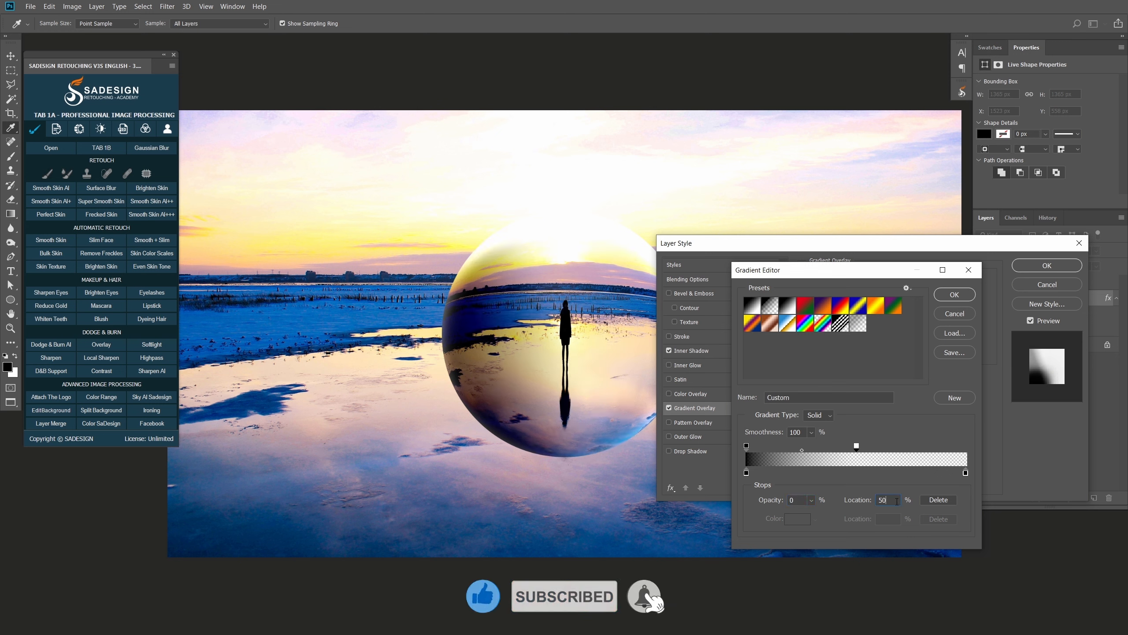
pyautogui.click(954, 295)
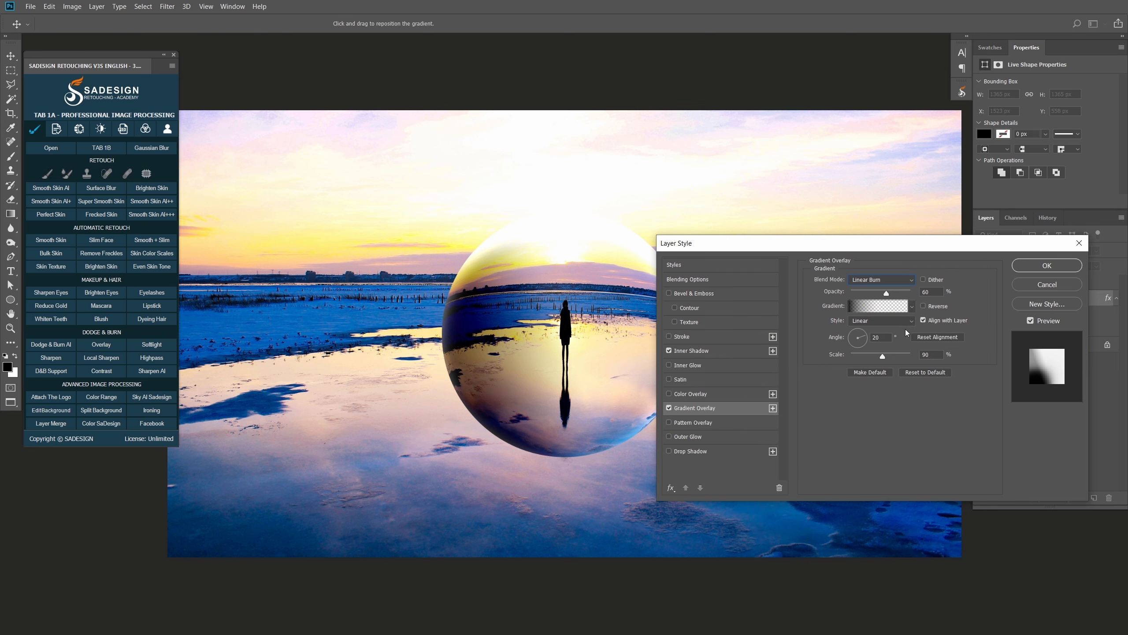
pyautogui.click(881, 337)
pyautogui.write('30')
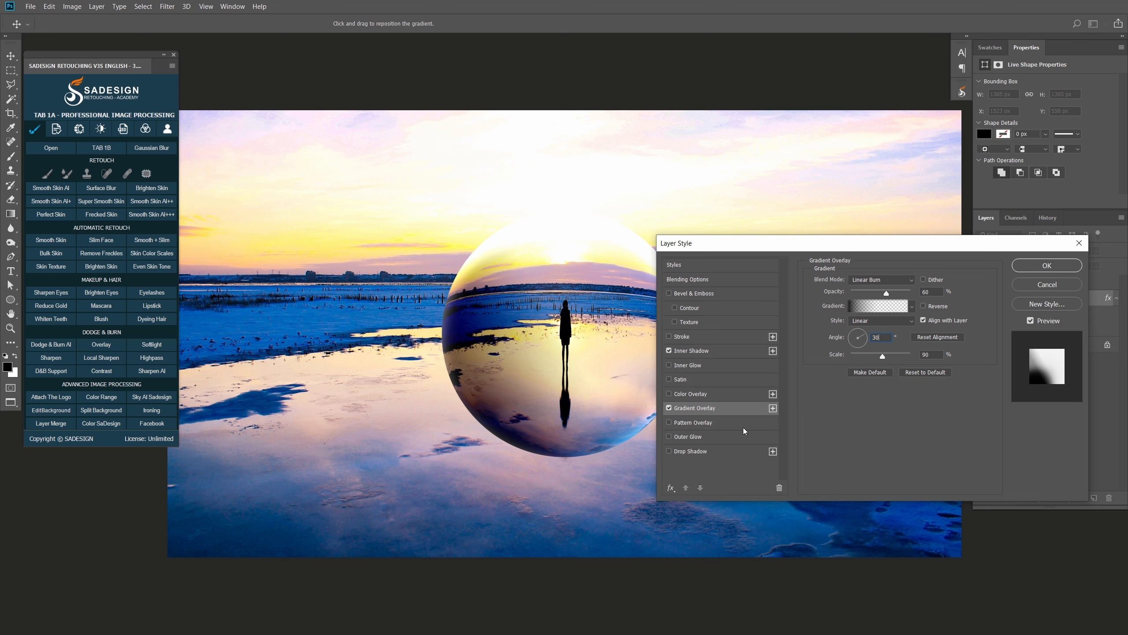
# Add a black Multiply Drop Shadow with 35% opacity, 30° angle, 50 px distance and 98 px size, and apply the layer styles.
pyautogui.click(690, 451)
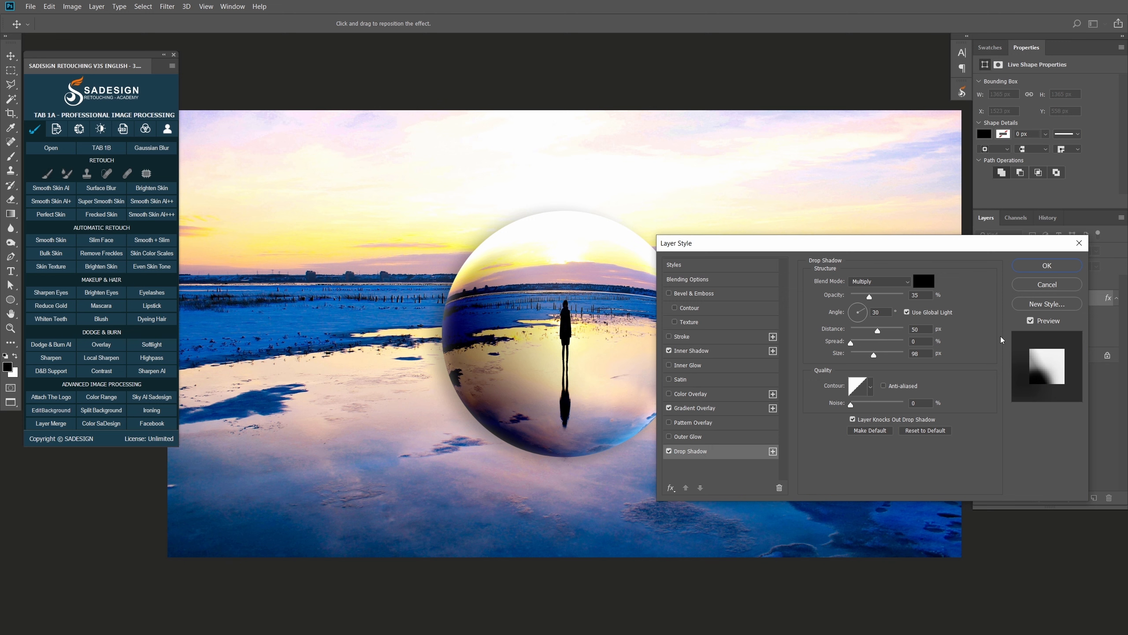
pyautogui.click(1031, 321)
pyautogui.click(1031, 320)
pyautogui.click(1046, 265)
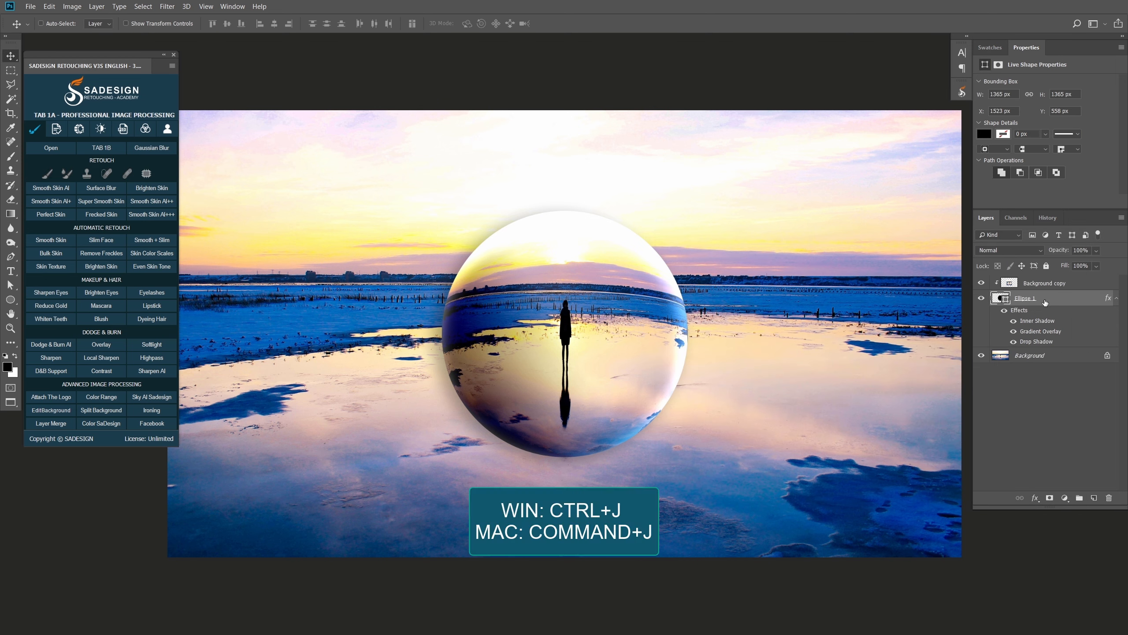
# Duplicate the styled Ellipse 1 layer and clear the layer style from the original ellipse underneath.
pyautogui.hotkey('ctrl', 'j')
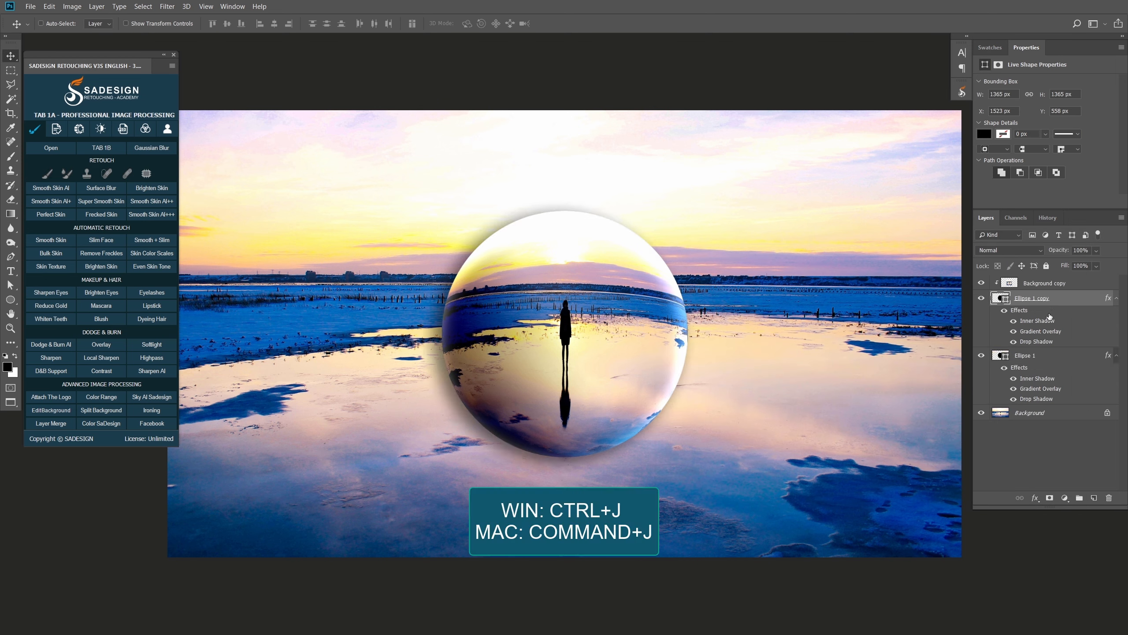
pyautogui.click(1051, 358)
pyautogui.rightClick(1058, 356)
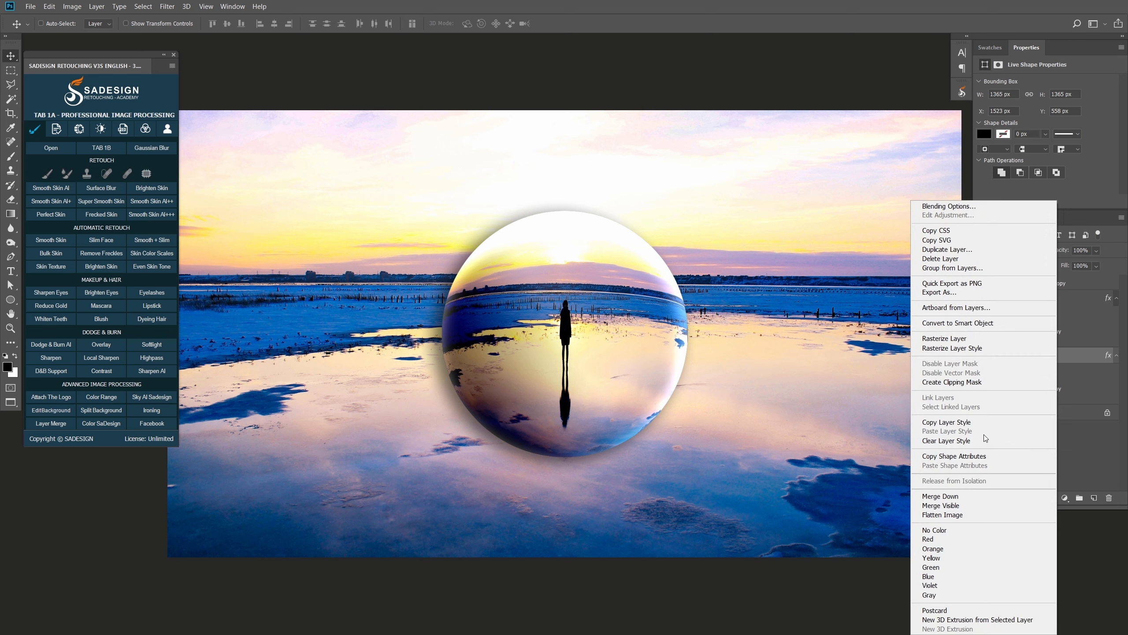
pyautogui.click(1007, 442)
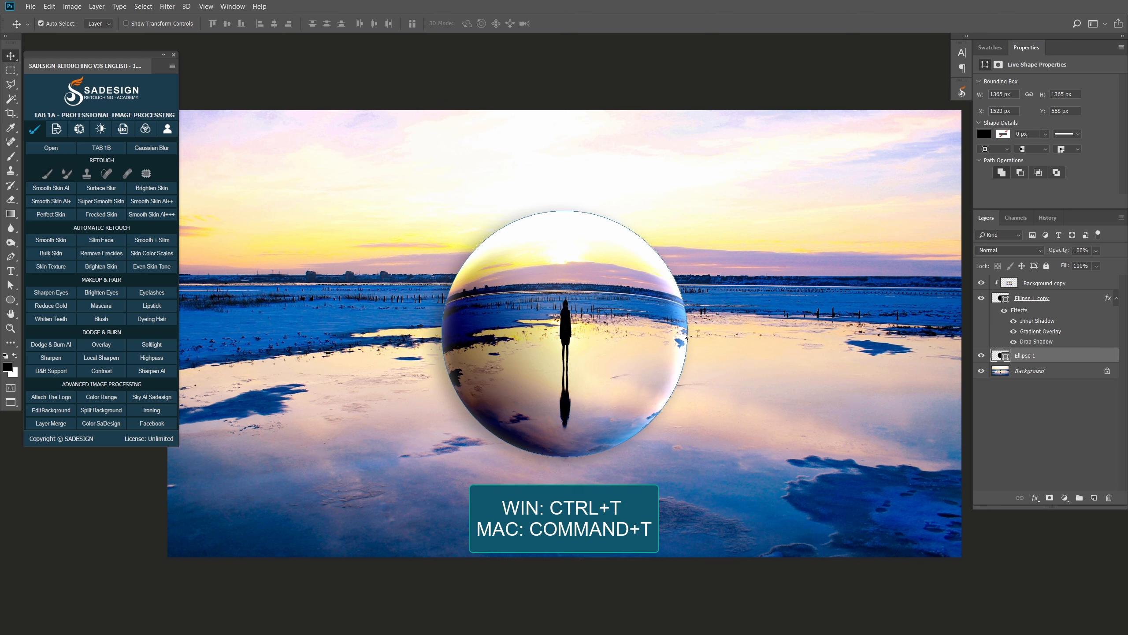
# Transform the original ellipse into a thin black oval of about 1025 × 105 px just below the sphere.
pyautogui.hotkey('ctrl', 't')
pyautogui.moveTo(565, 210); pyautogui.dragTo(581, 482)
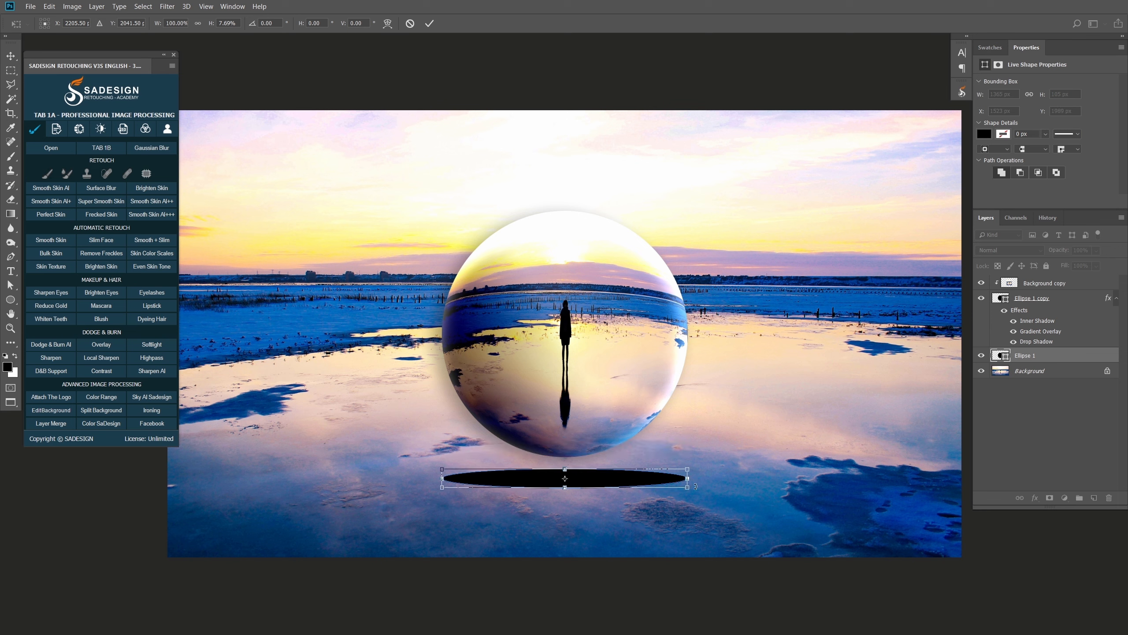
pyautogui.moveTo(687, 478); pyautogui.dragTo(595, 488)
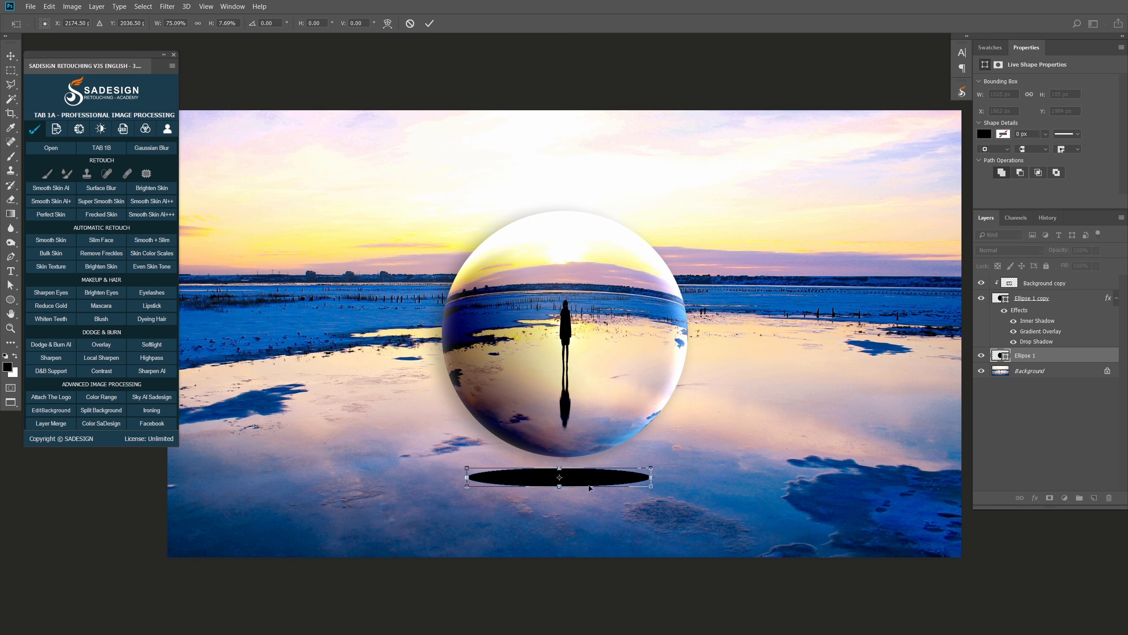
pyautogui.press('Return')
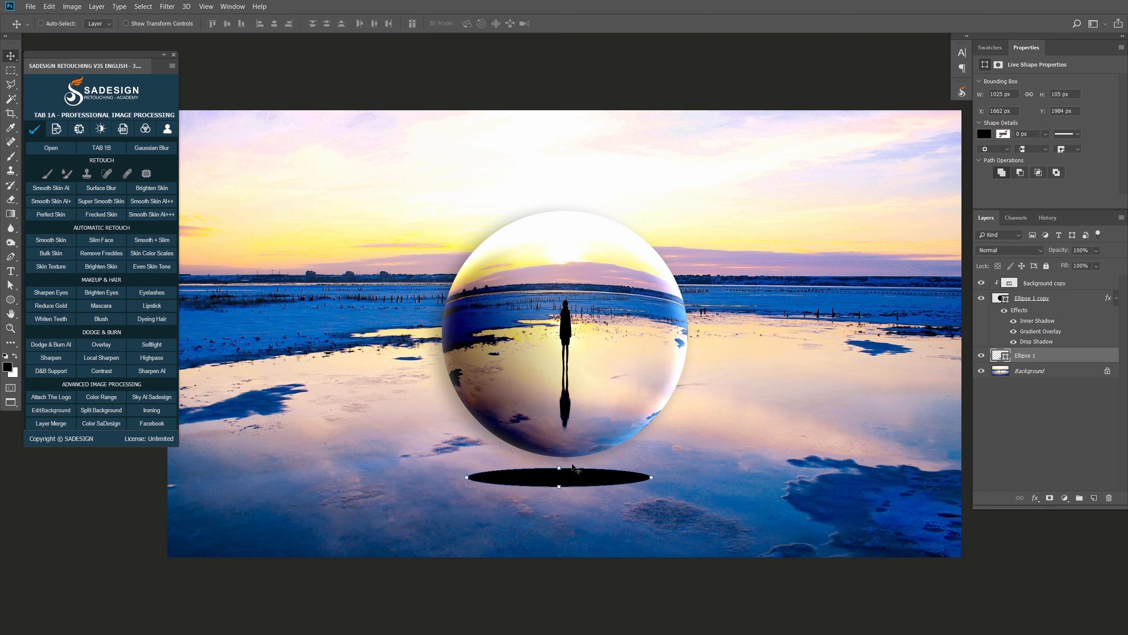
# Convert the black oval under the sphere to a smart object and apply a Gaussian Blur with a 40-pixel radius.
pyautogui.click(167, 6)
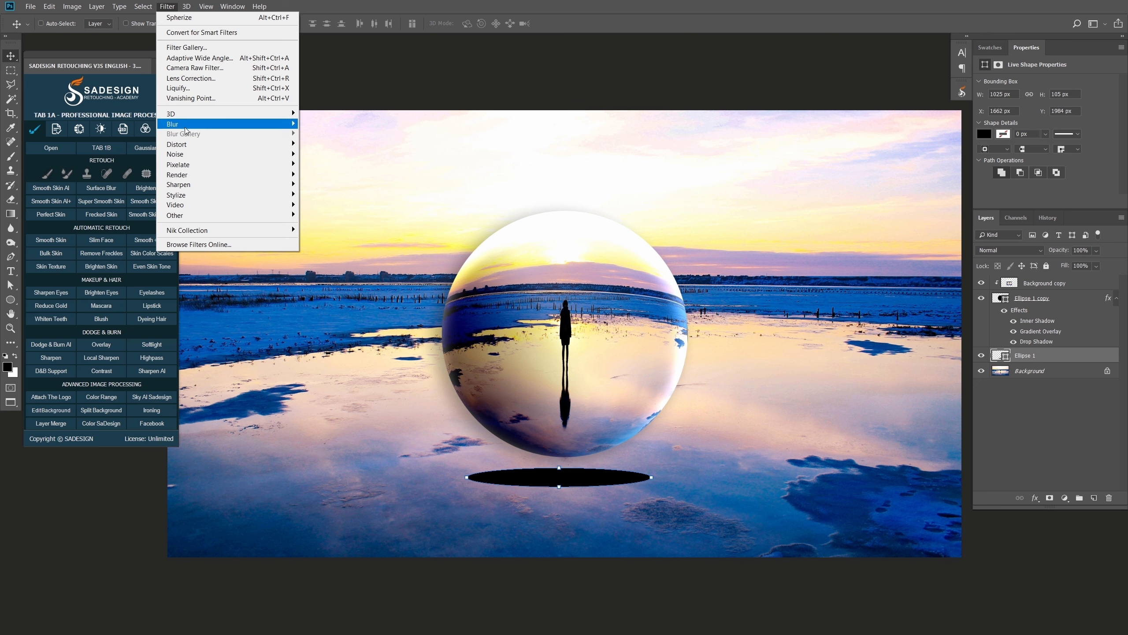
pyautogui.moveTo(186, 127)
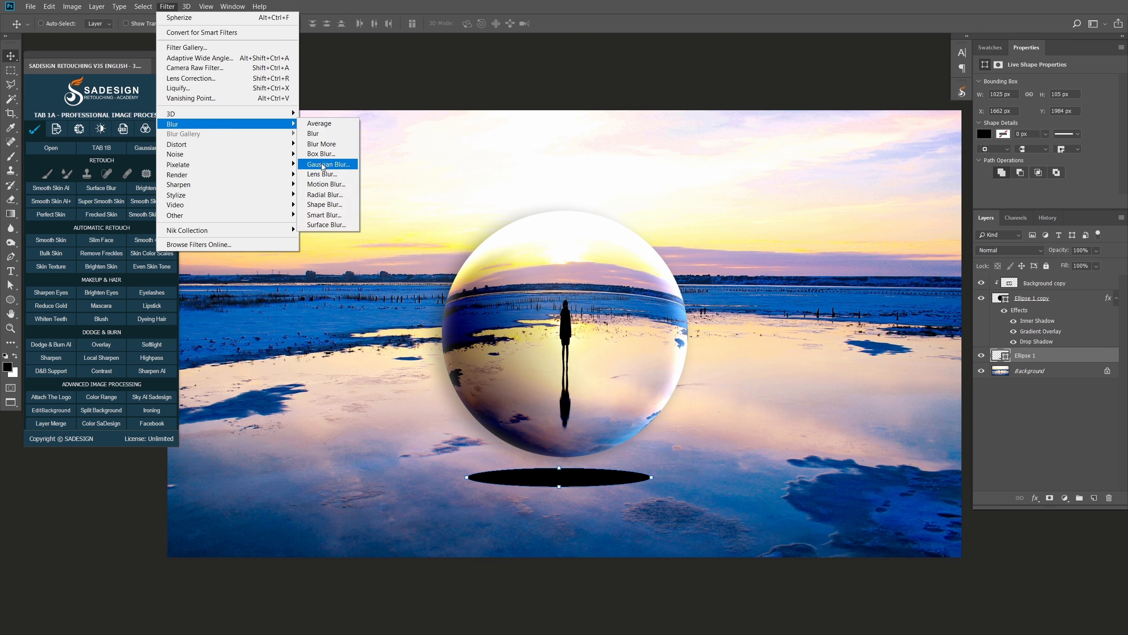
pyautogui.click(339, 166)
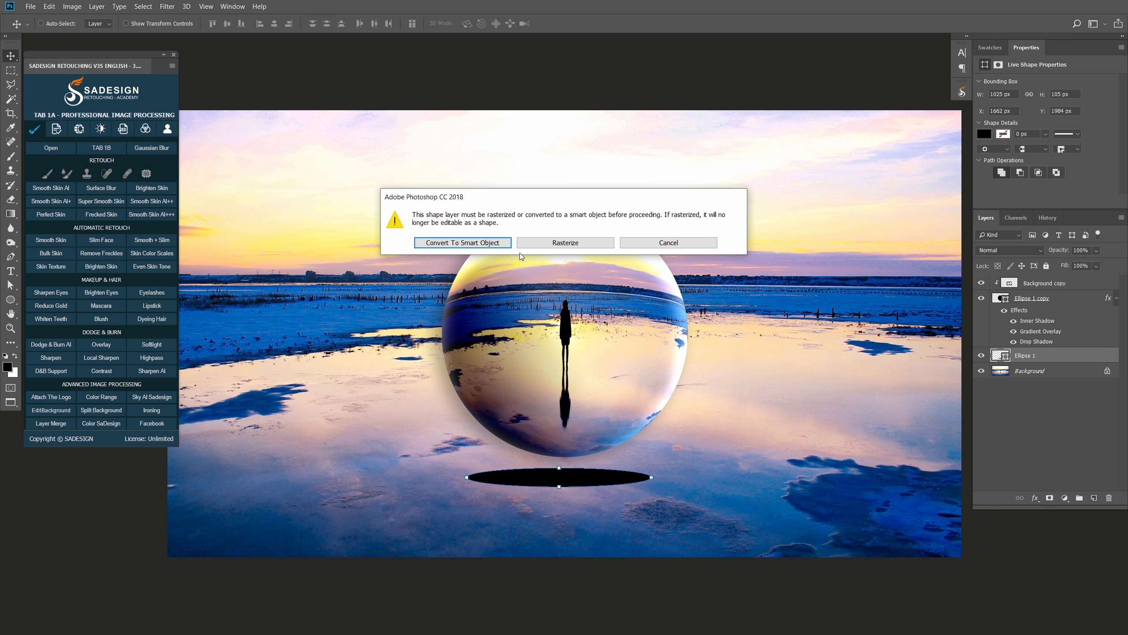
pyautogui.click(506, 246)
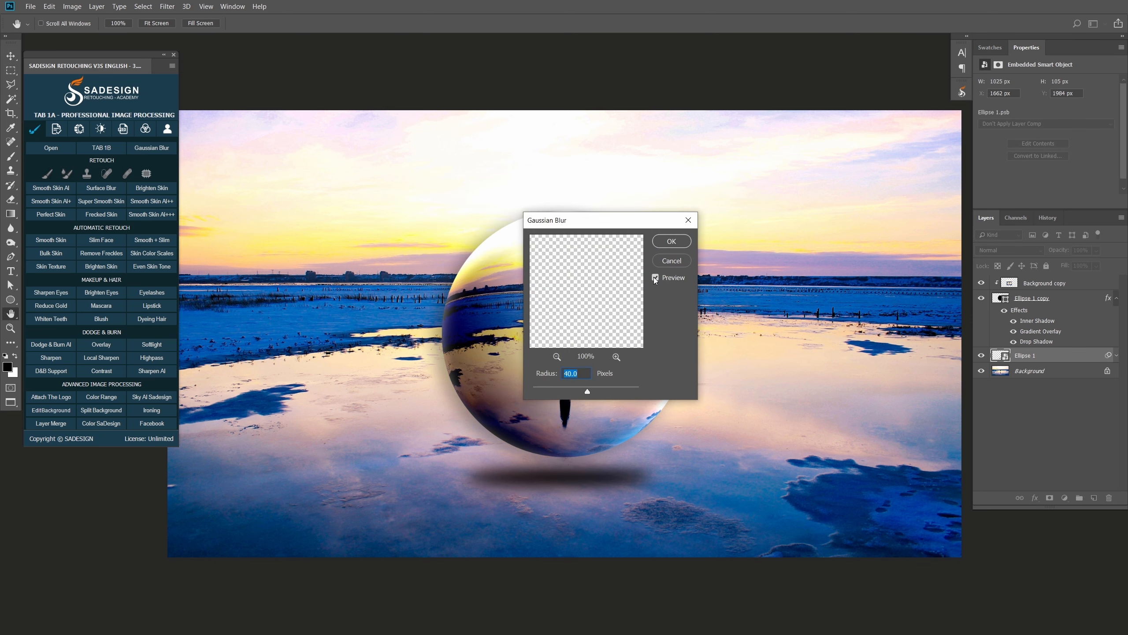
pyautogui.click(671, 241)
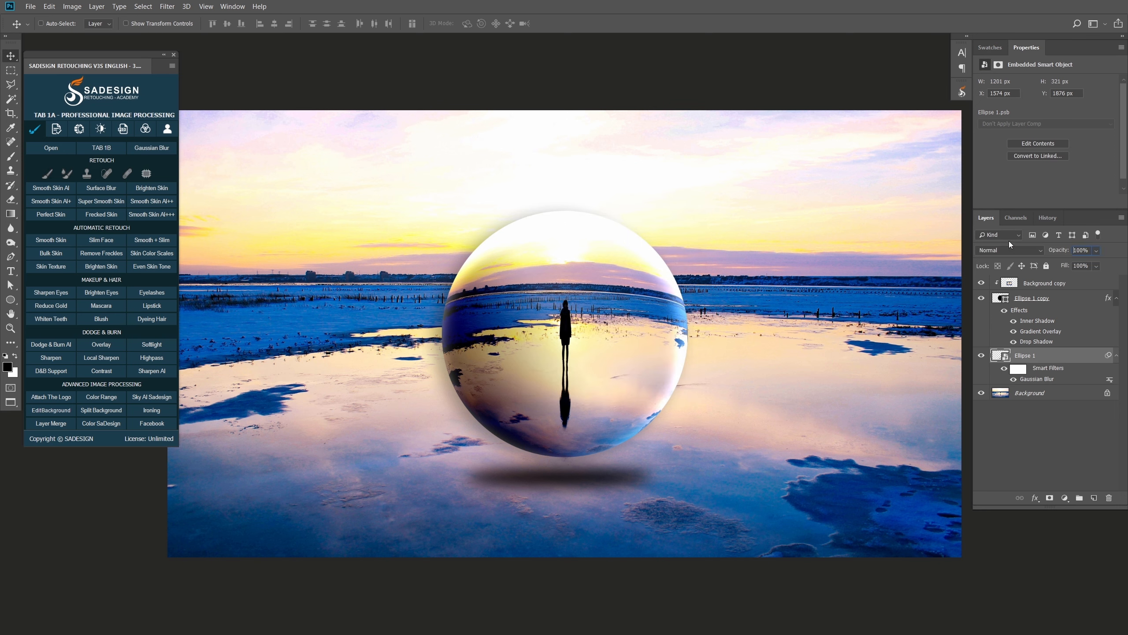
# Set the blurred ground shadow layer's opacity to 80% and compare the image with the shadow hidden and shown.
pyautogui.write('70')
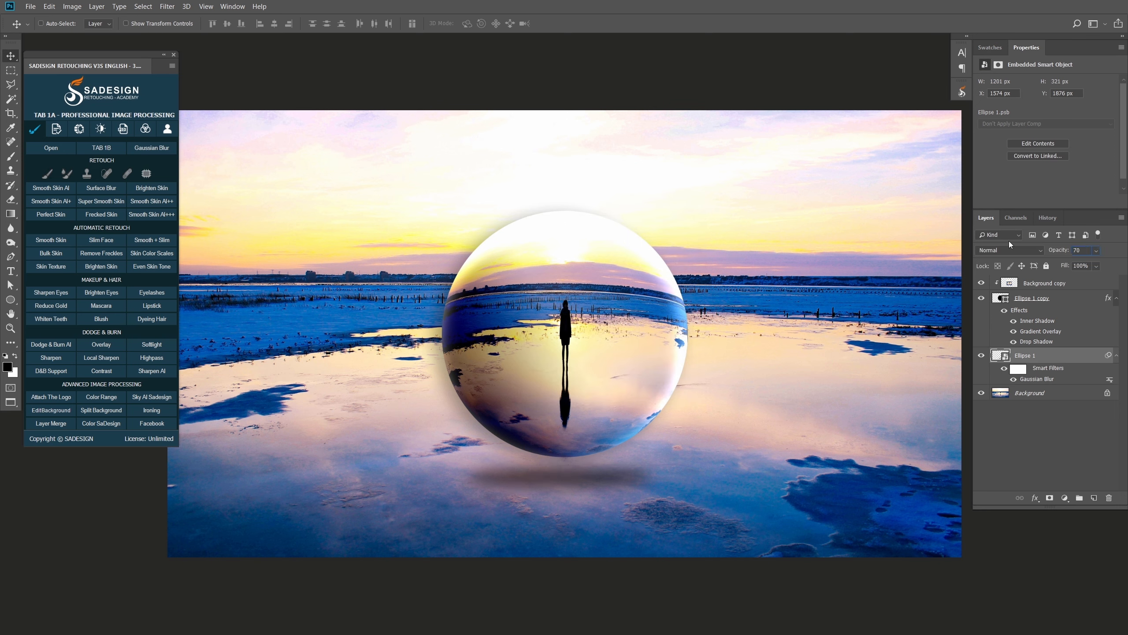
pyautogui.hotkey('ctrl', 'a')
pyautogui.write('80')
pyautogui.press('Return')
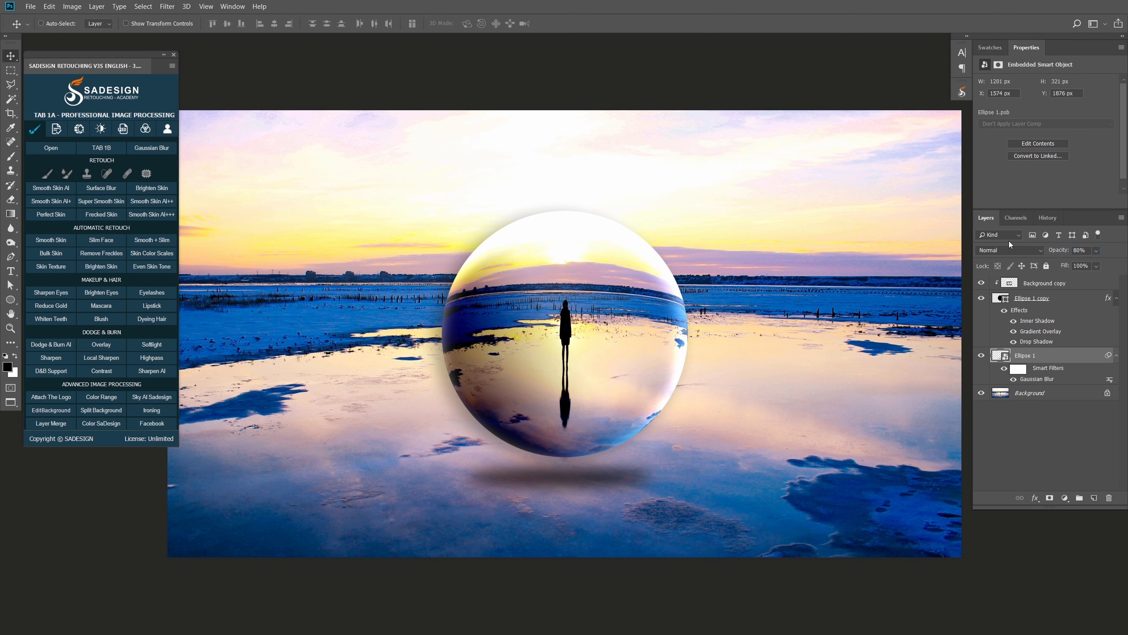
pyautogui.click(981, 356)
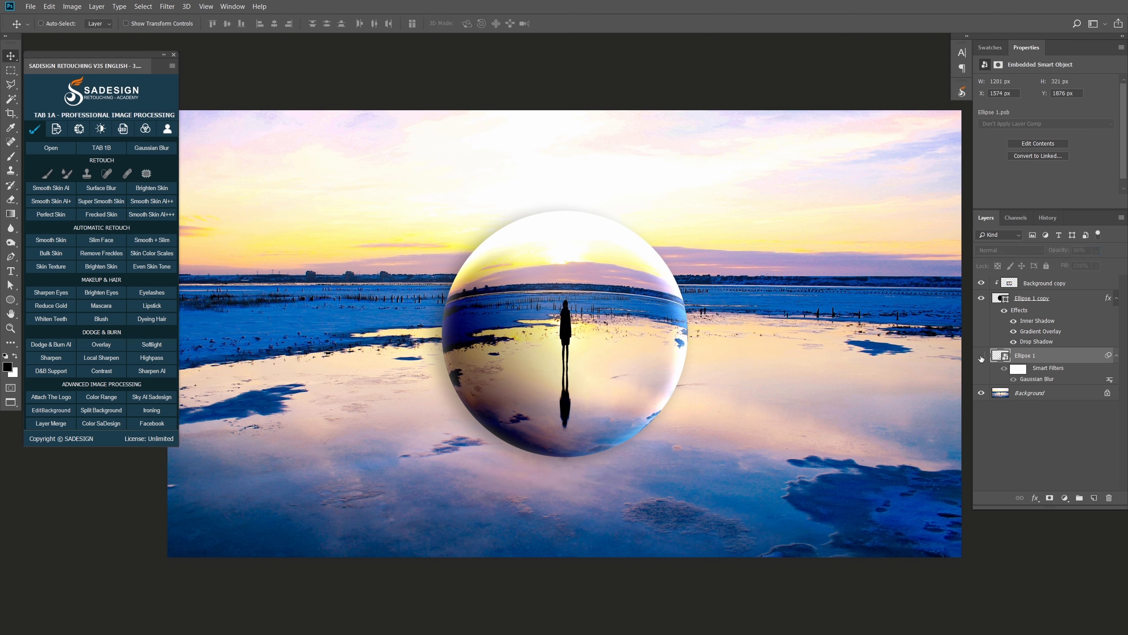
pyautogui.click(981, 357)
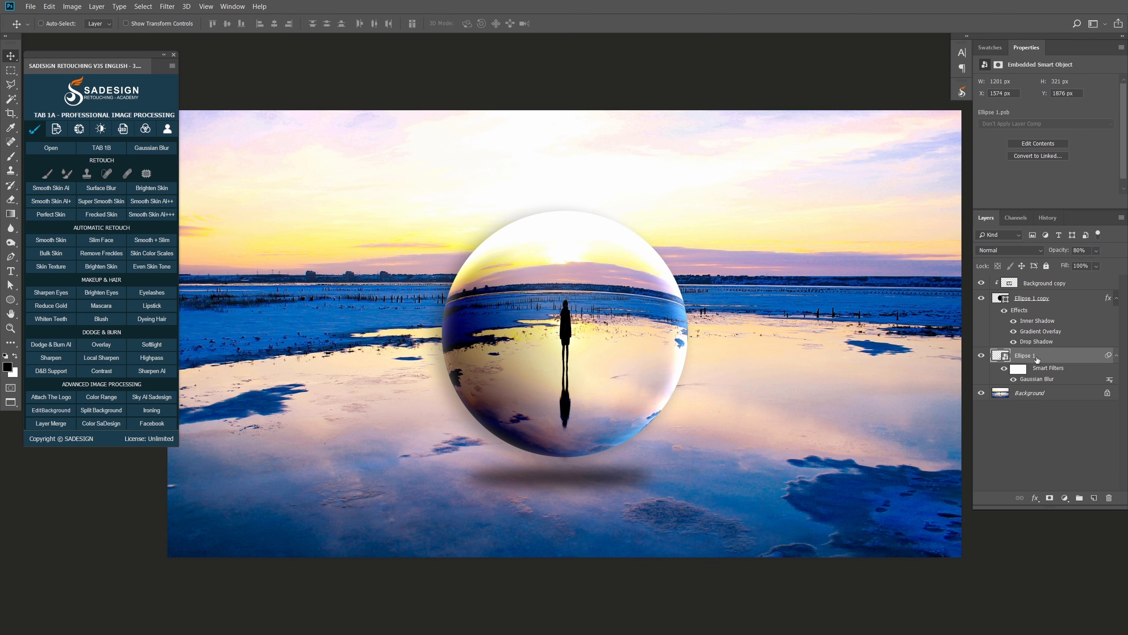
# Add a Color Lookup adjustment layer above Background copy using the Crisp_Warm.look 3DLUT, and set its opacity to 70%.
pyautogui.click(1060, 283)
pyautogui.click(1065, 497)
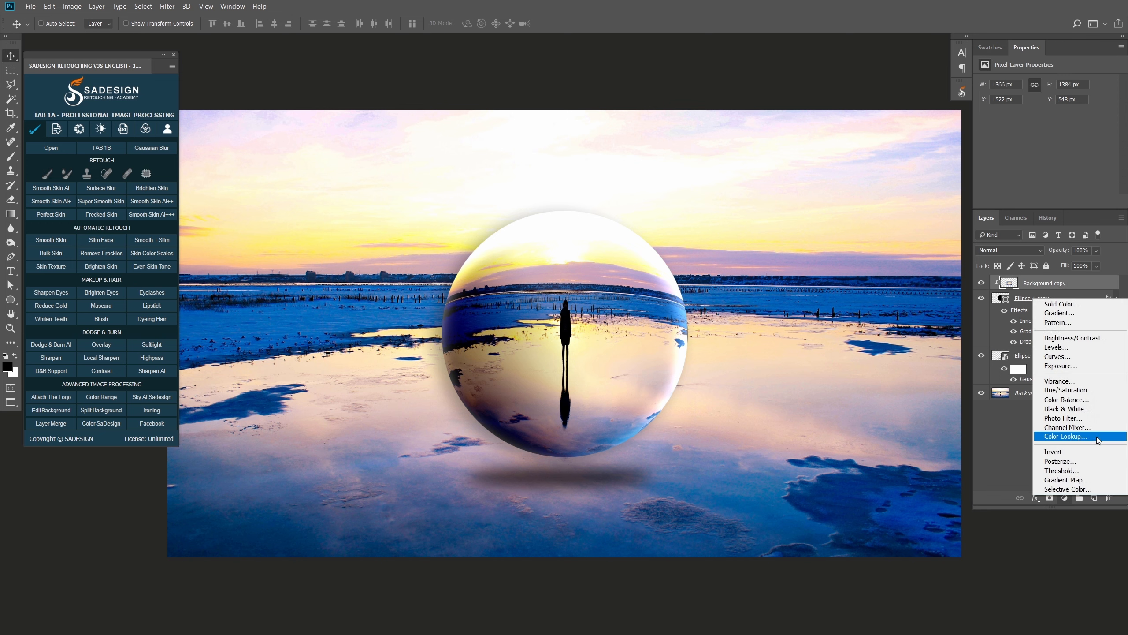
pyautogui.click(1066, 437)
pyautogui.click(1056, 84)
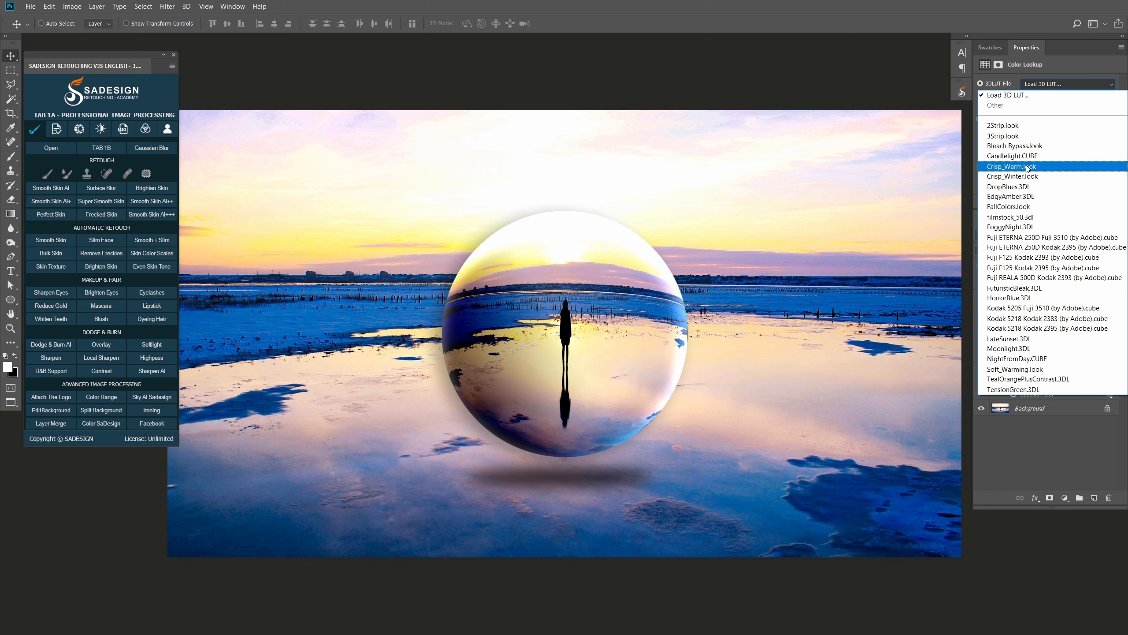
pyautogui.click(1027, 166)
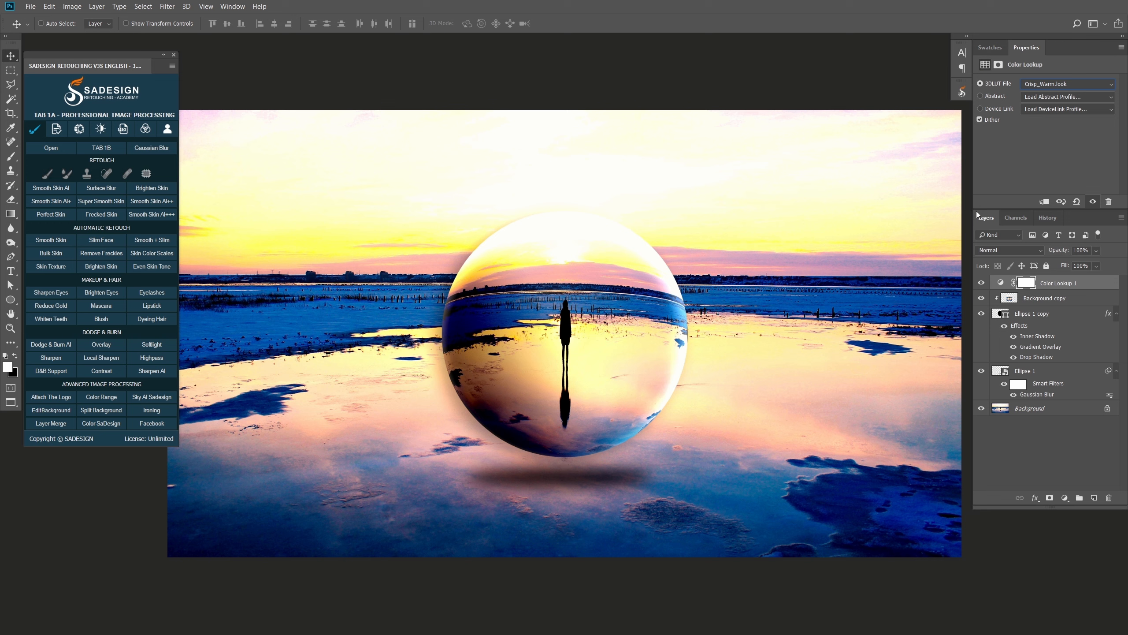
pyautogui.click(1089, 252)
pyautogui.write('70')
# Duplicate the Background layer and apply a Gaussian Blur with a 20-pixel radius to the copy, checking the preview on and off.
pyautogui.click(1053, 413)
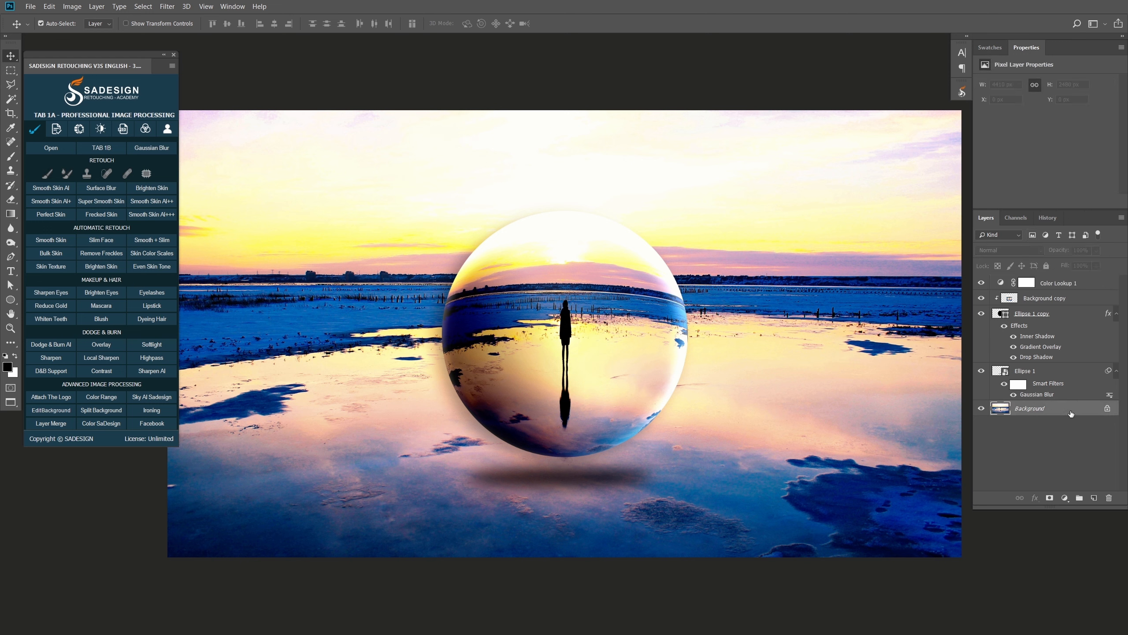
pyautogui.hotkey('ctrl', 'j')
pyautogui.click(167, 7)
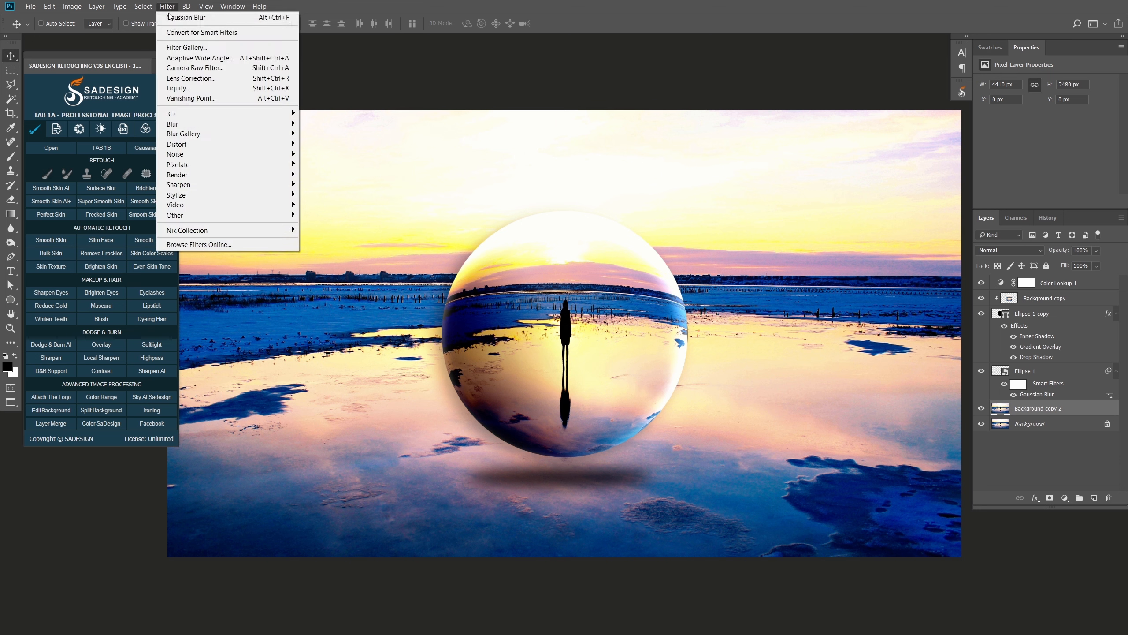
pyautogui.moveTo(195, 125)
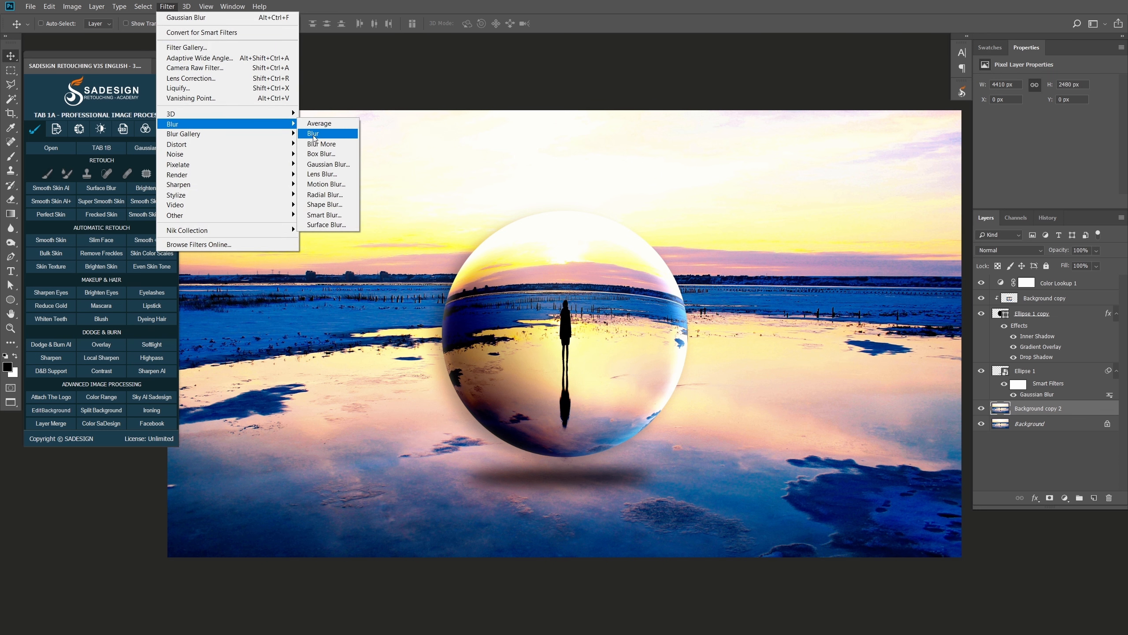
pyautogui.click(329, 164)
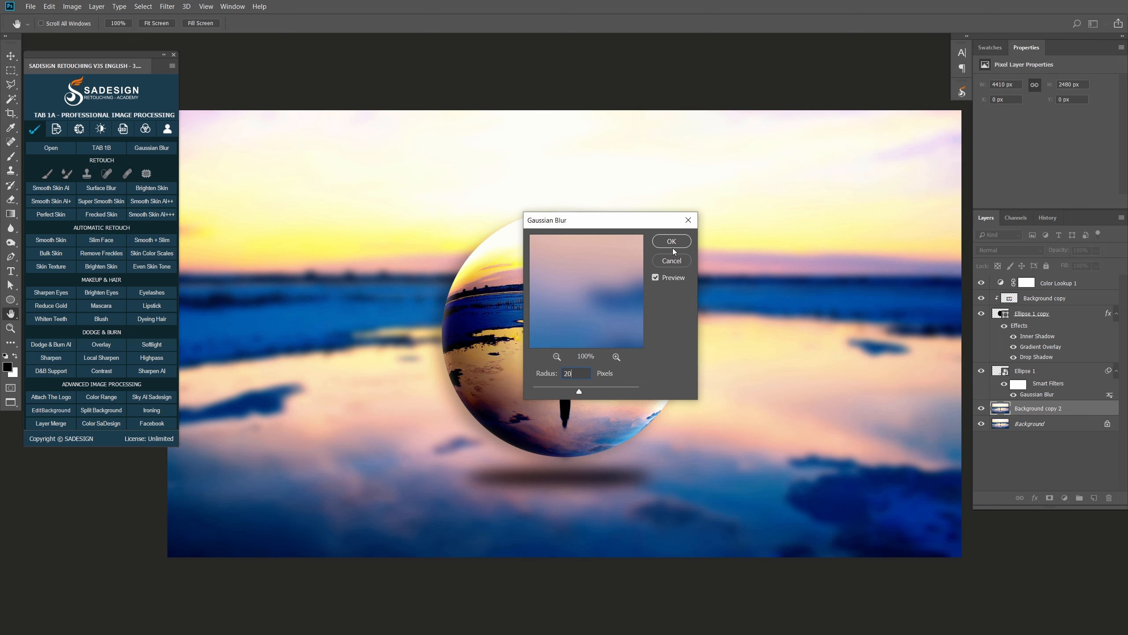
pyautogui.click(657, 277)
pyautogui.click(657, 277)
pyautogui.click(656, 277)
pyautogui.click(671, 241)
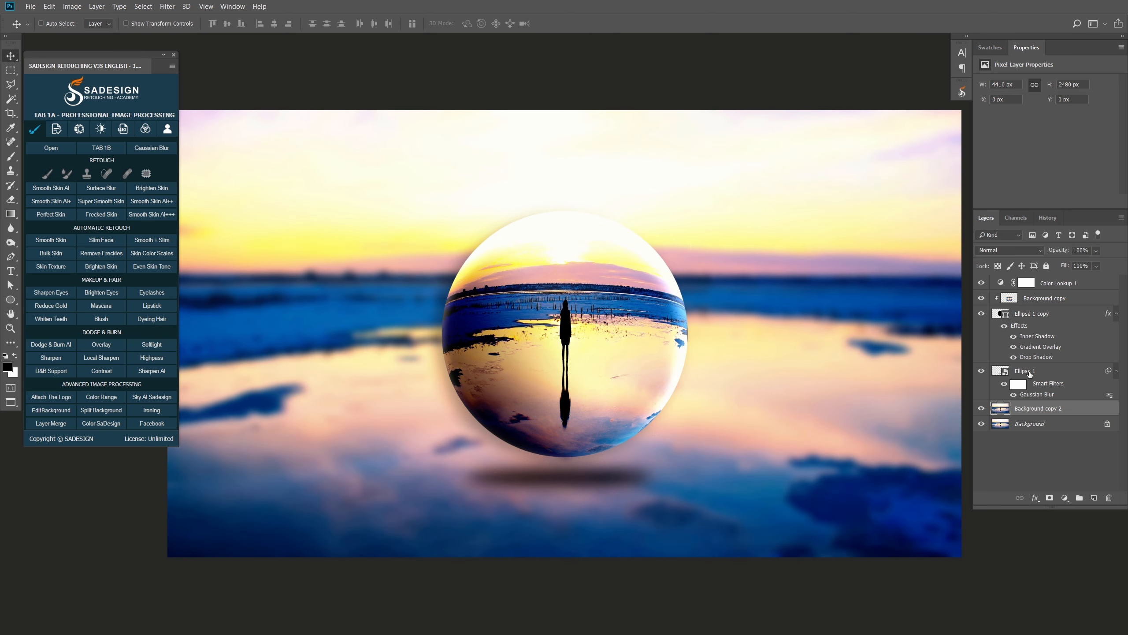
# Group all layers above the Background and toggle the group's visibility to compare before and after.
pyautogui.keyDown('shift'); pyautogui.click(1062, 284); pyautogui.keyUp('shift')
pyautogui.click(1080, 498)
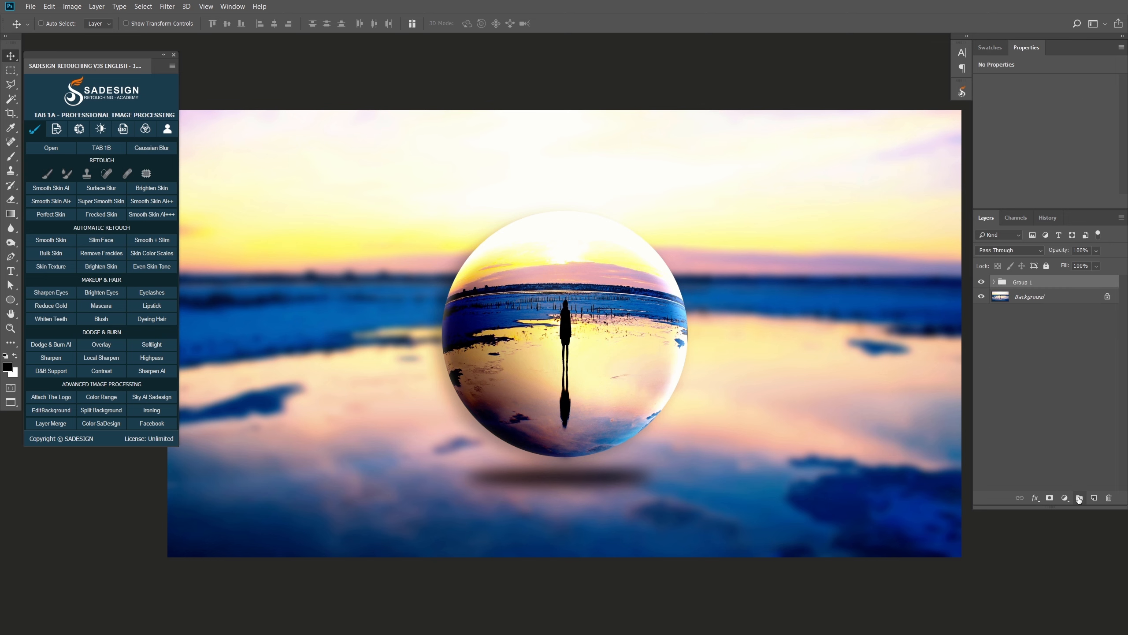
pyautogui.click(983, 282)
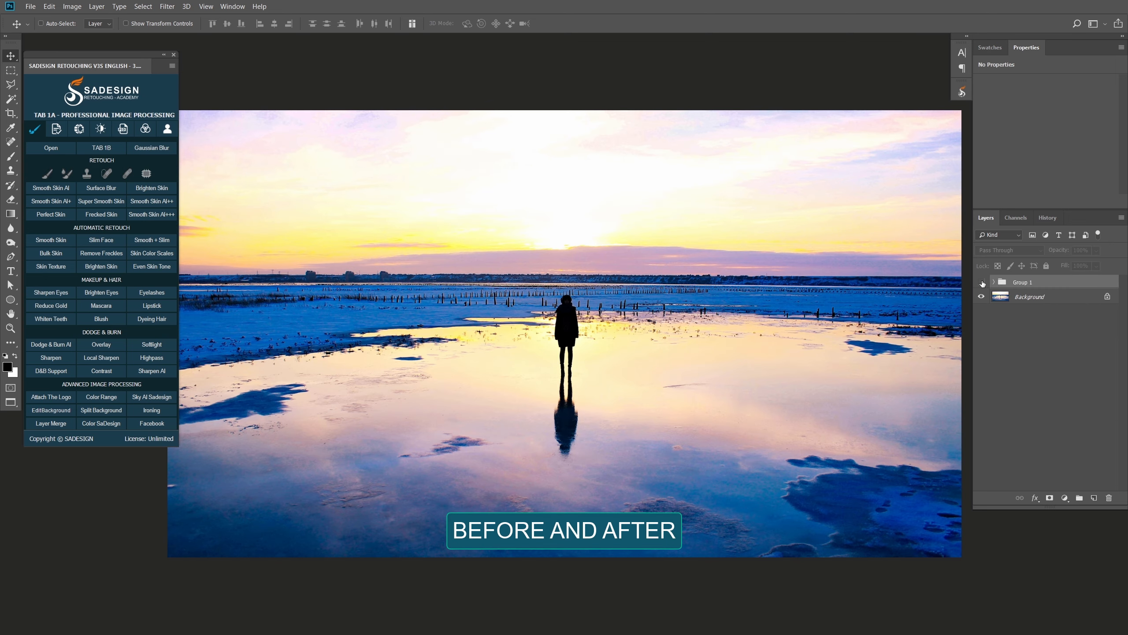
pyautogui.click(982, 283)
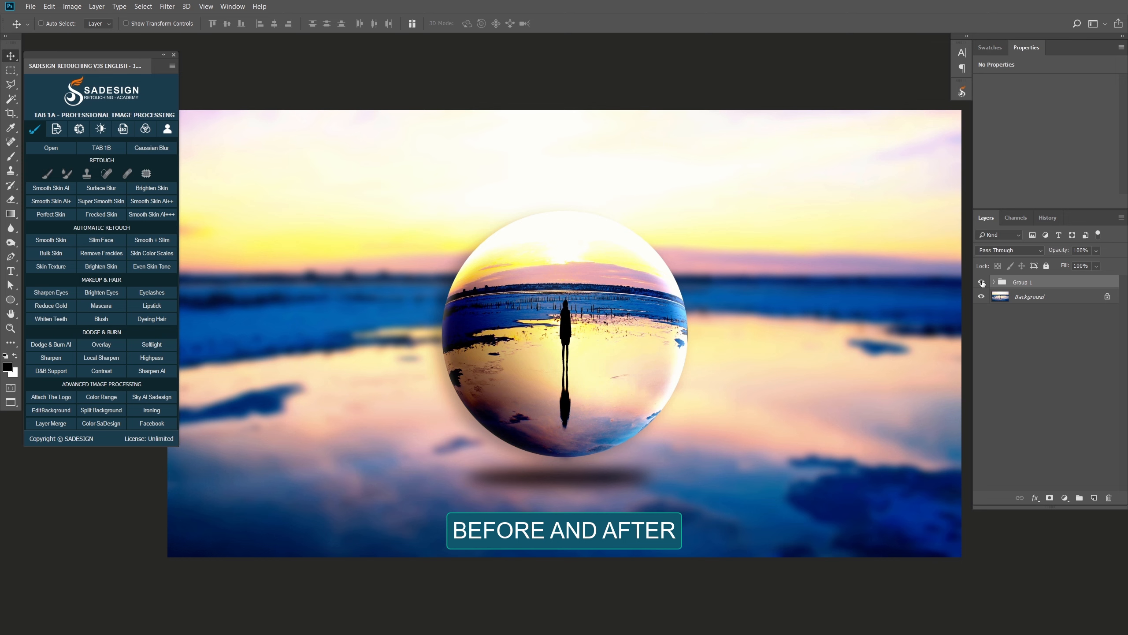
pyautogui.click(982, 283)
pyautogui.click(981, 282)
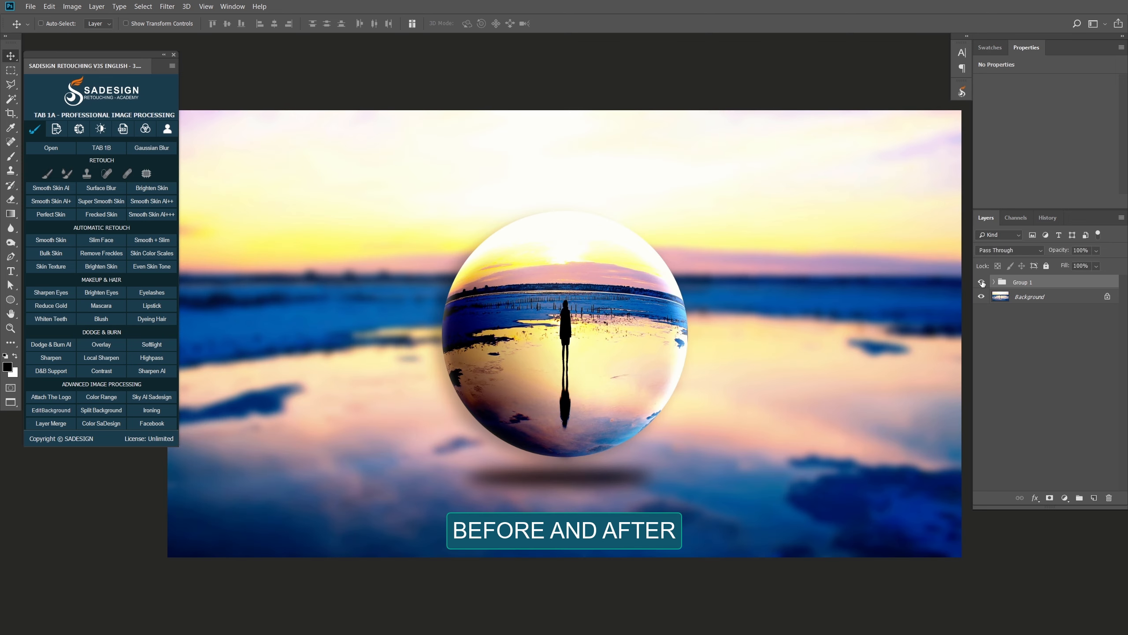